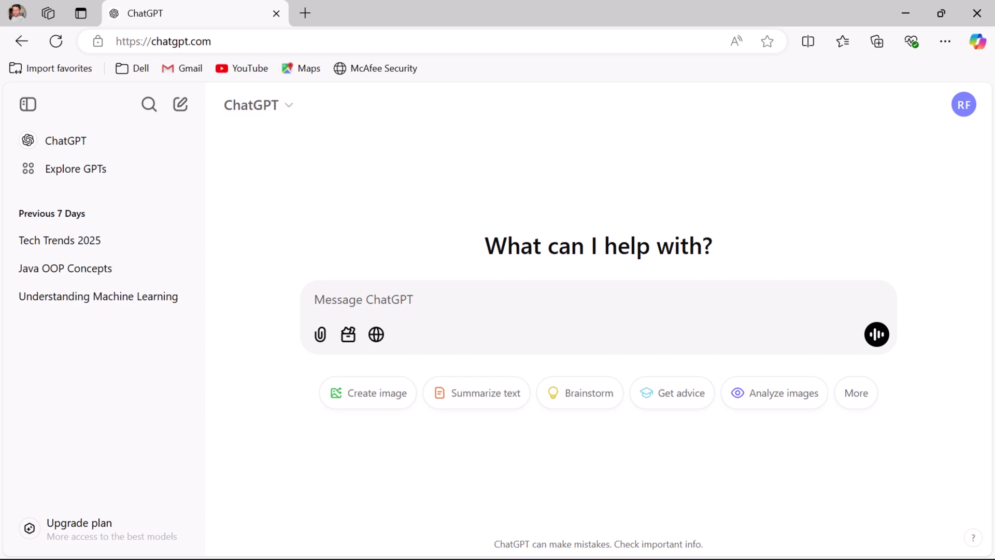
# Step: Go to the GPTs page from the account menu, where ChatGPT Plus is required to create GPTs
pyautogui.click(973, 115)
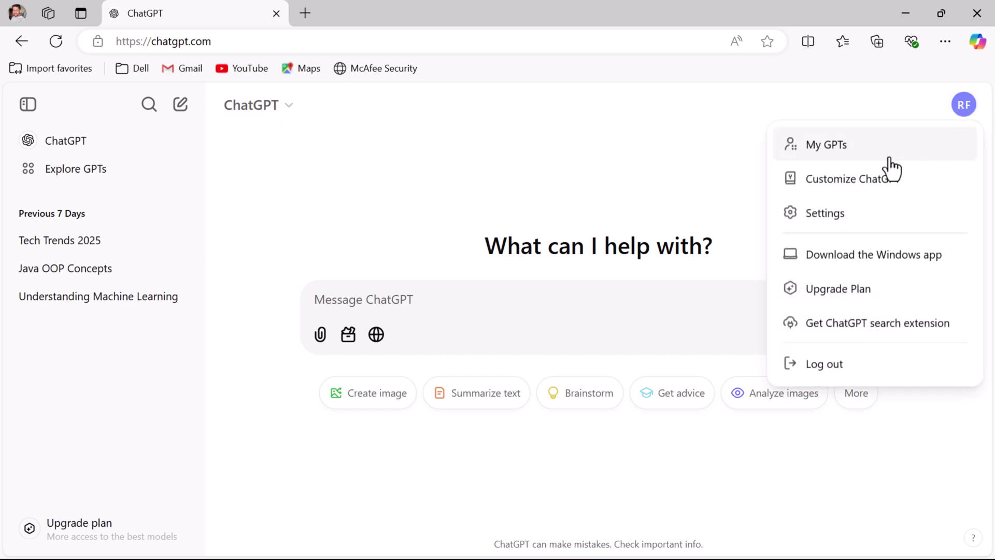
pyautogui.click(832, 145)
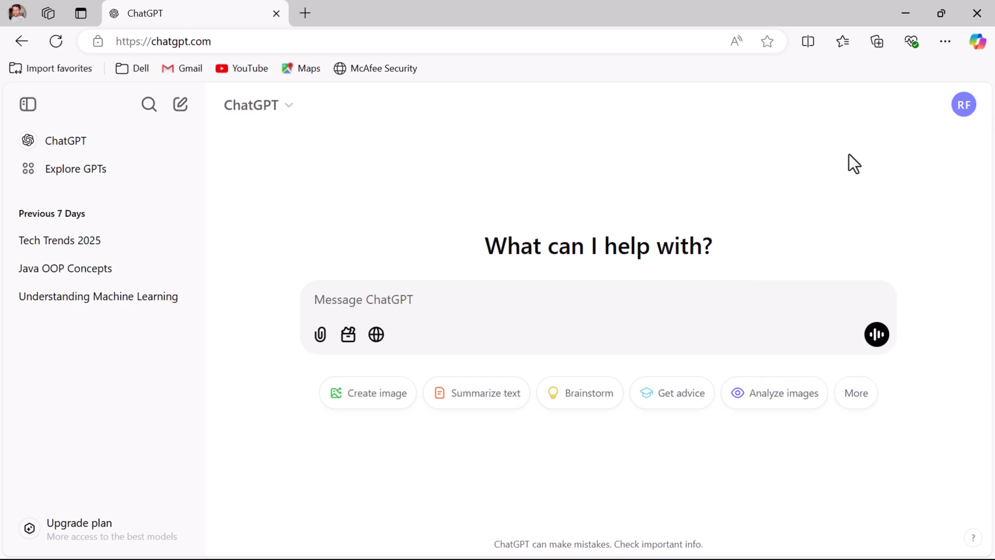
pyautogui.moveTo(887, 108)
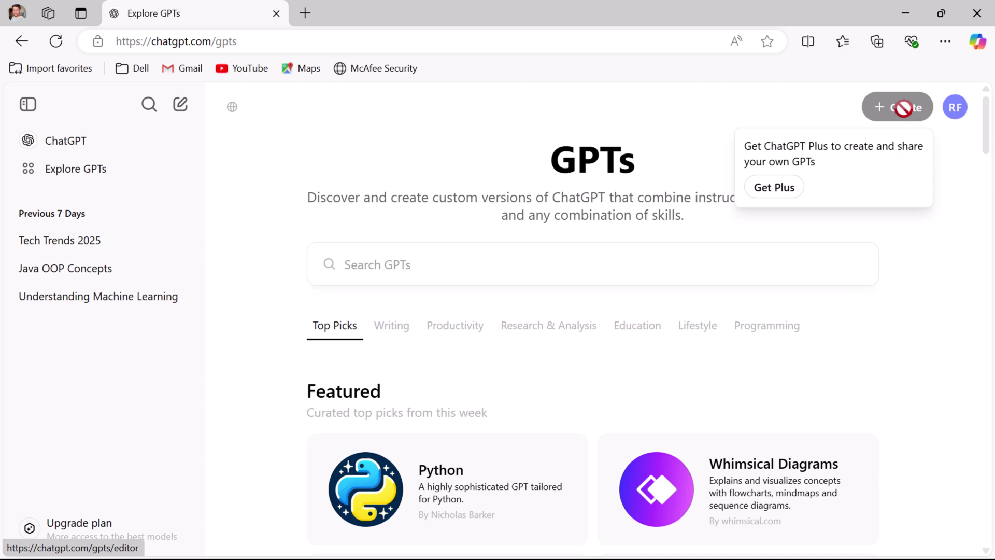
# Step: Switch to the Chrome window's ChatGPT account and open its My GPTs list
pyautogui.hotkey('alt', 'Tab')
pyautogui.hotkey('alt', 'Tab')
pyautogui.hotkey('alt', 'Tab')
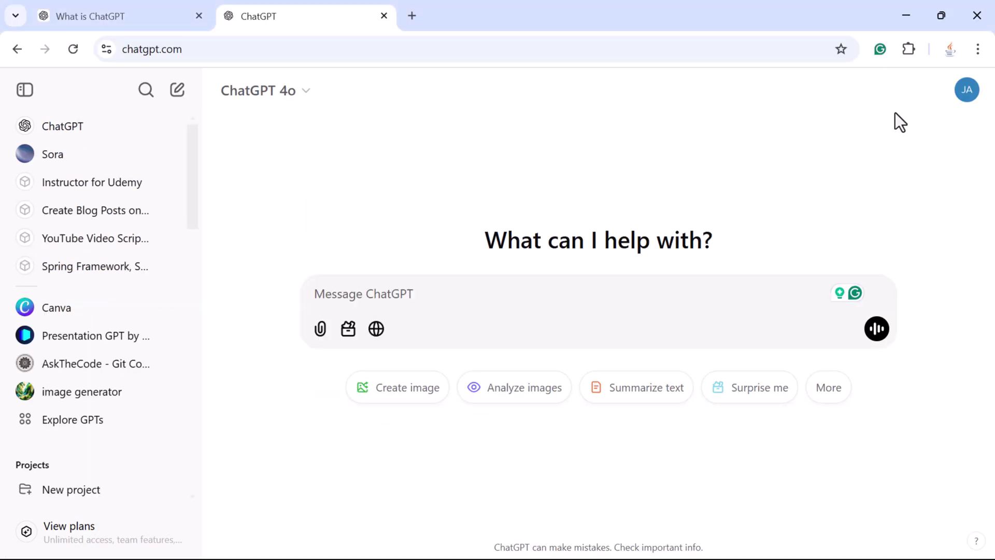
pyautogui.click(311, 96)
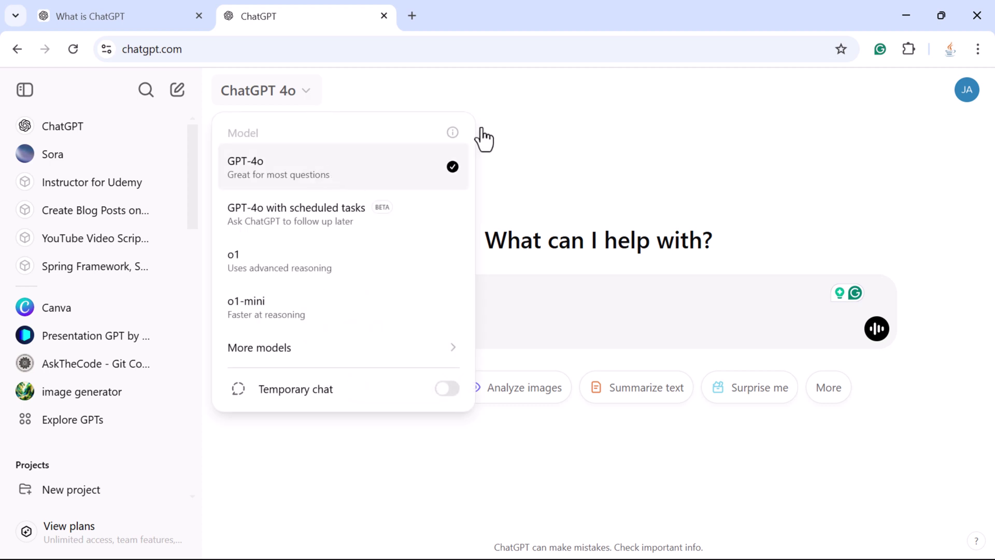
pyautogui.click(671, 129)
pyautogui.click(969, 98)
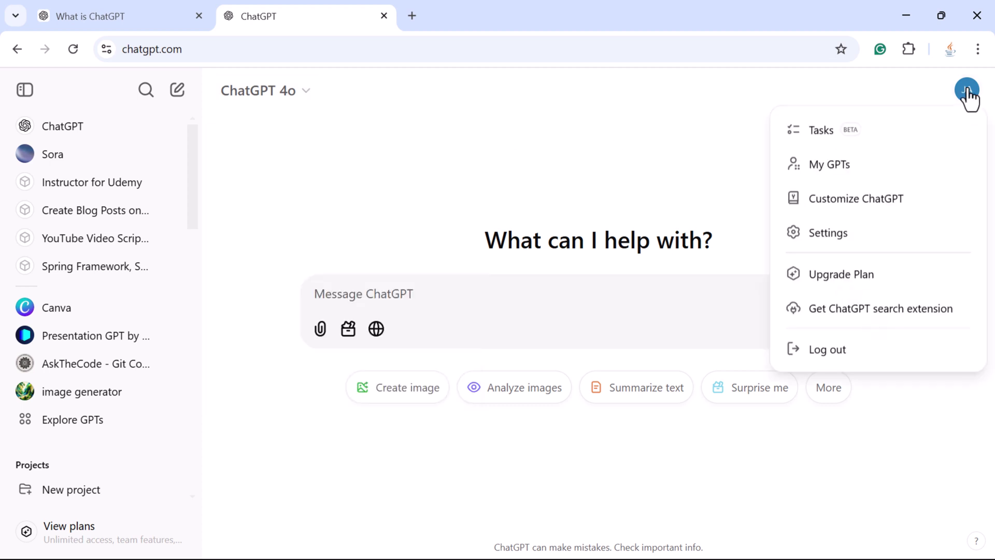
pyautogui.click(837, 168)
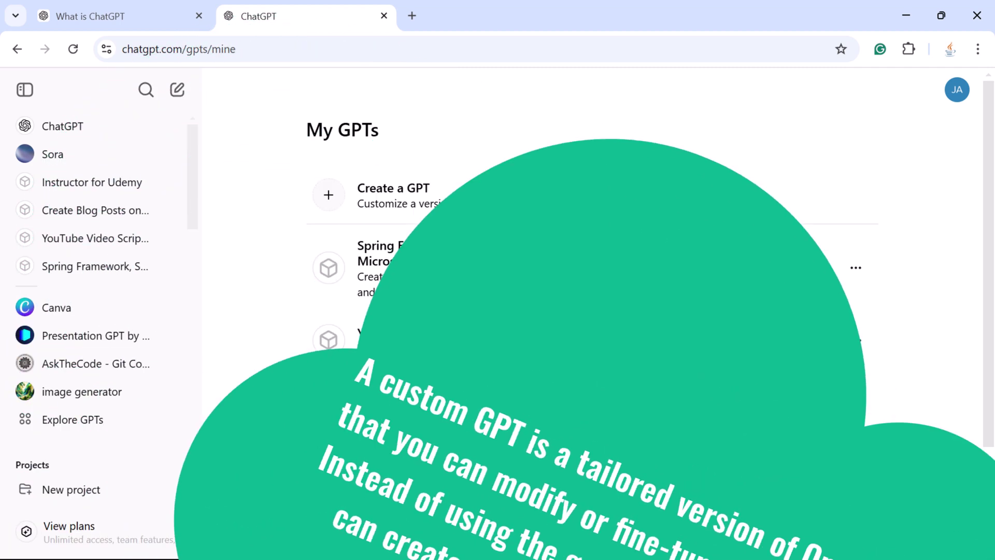
pyautogui.scroll(-3, 495, 274)
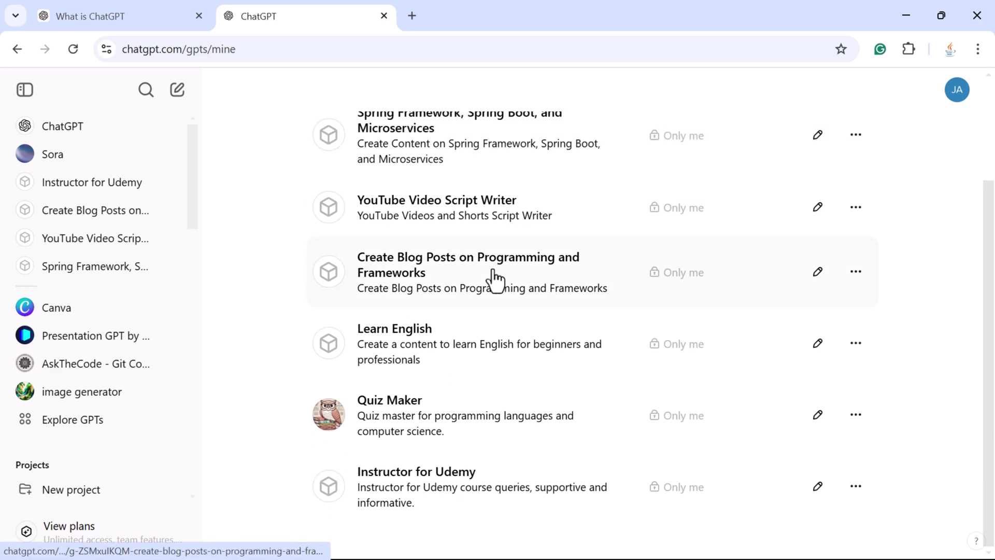
pyautogui.scroll(3, 494, 275)
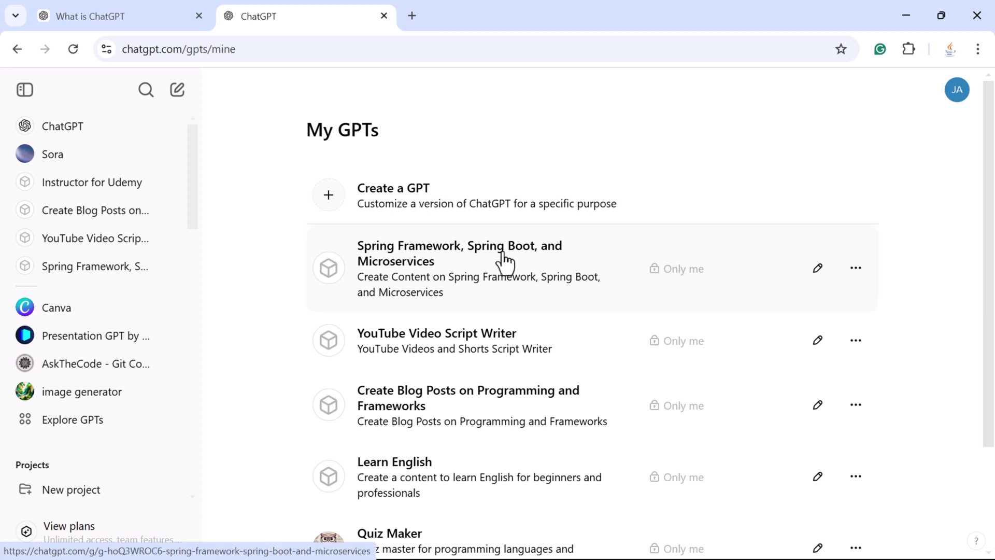
pyautogui.scroll(-3, 482, 297)
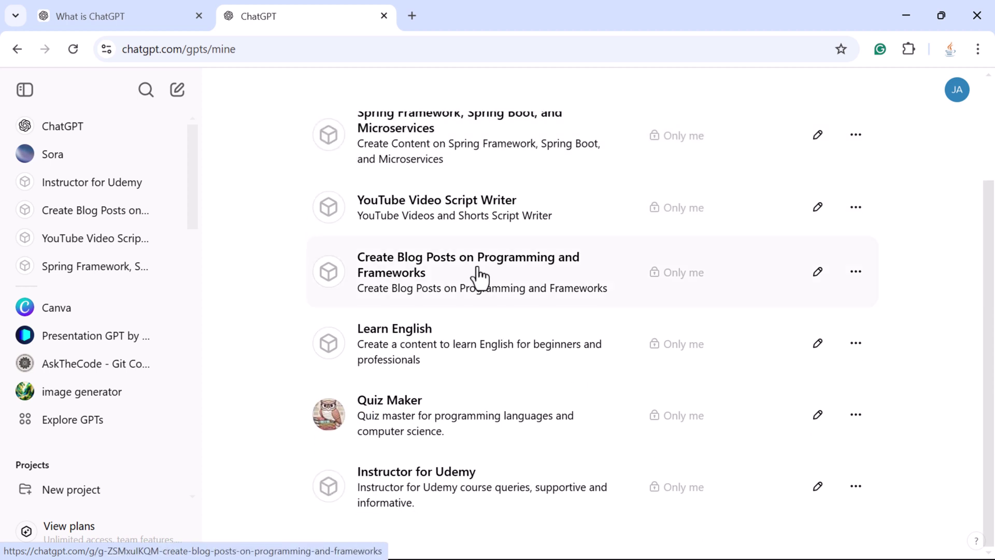
pyautogui.scroll(2, 478, 215)
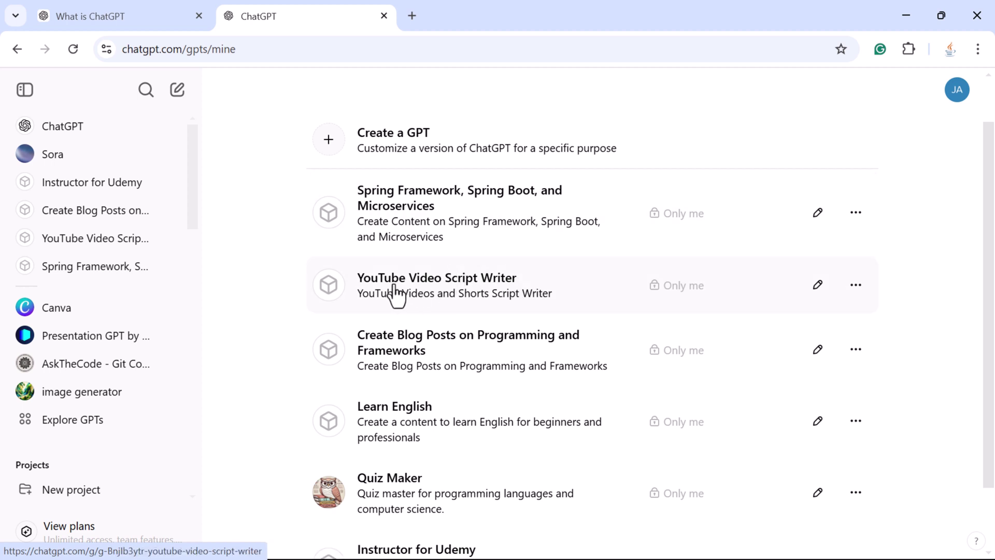
pyautogui.scroll(-2, 472, 274)
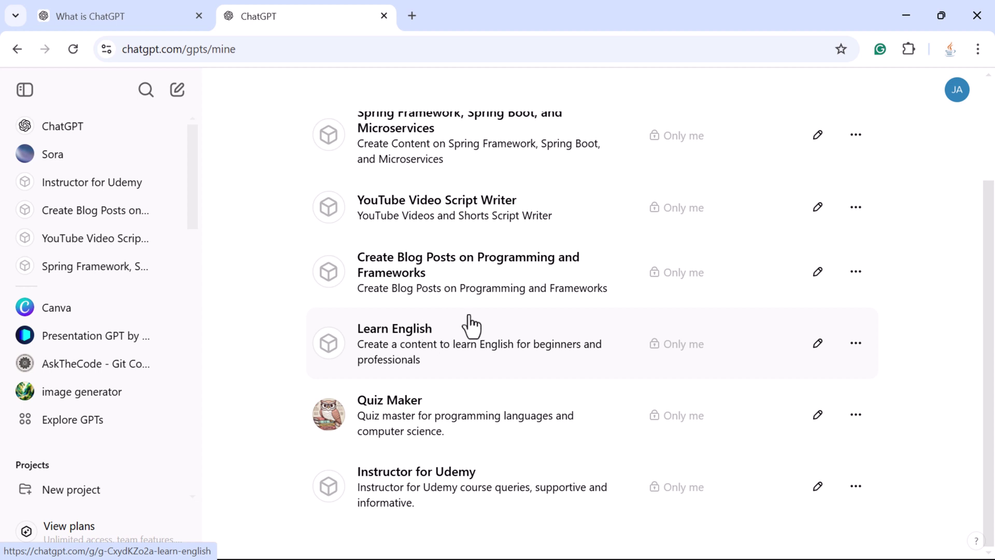
pyautogui.scroll(3, 481, 389)
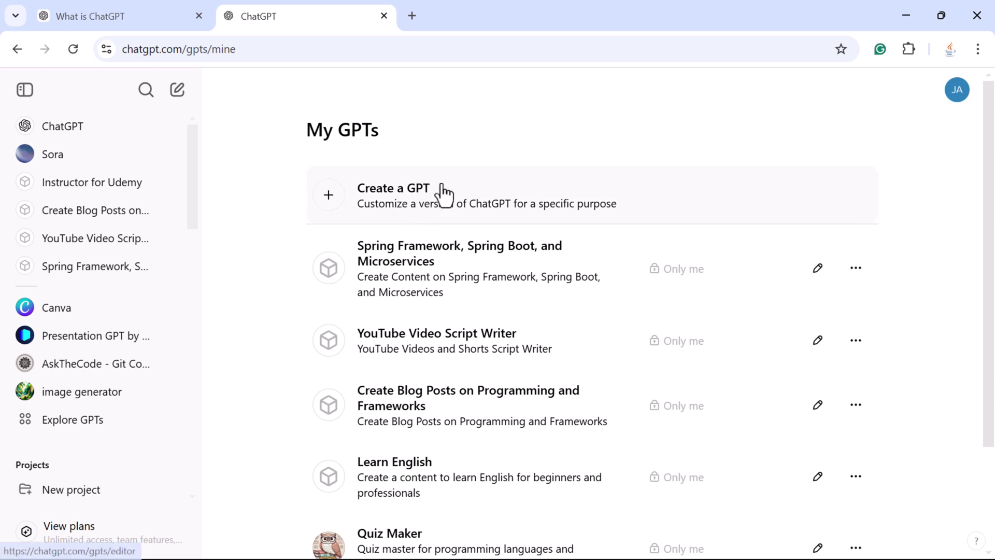
# Step: Start a new GPT draft, look over the Configure fields, and return to the Create builder
pyautogui.click(388, 200)
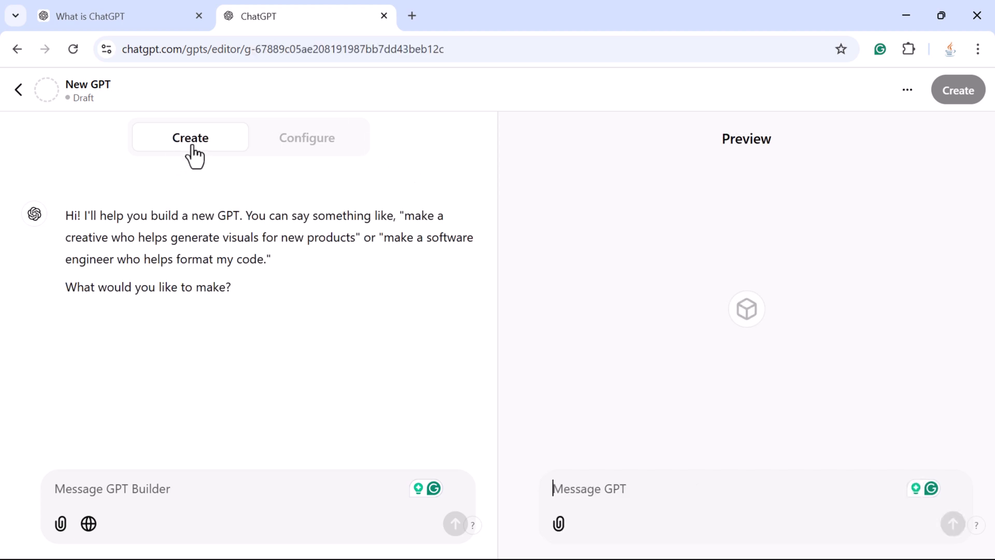
pyautogui.click(314, 141)
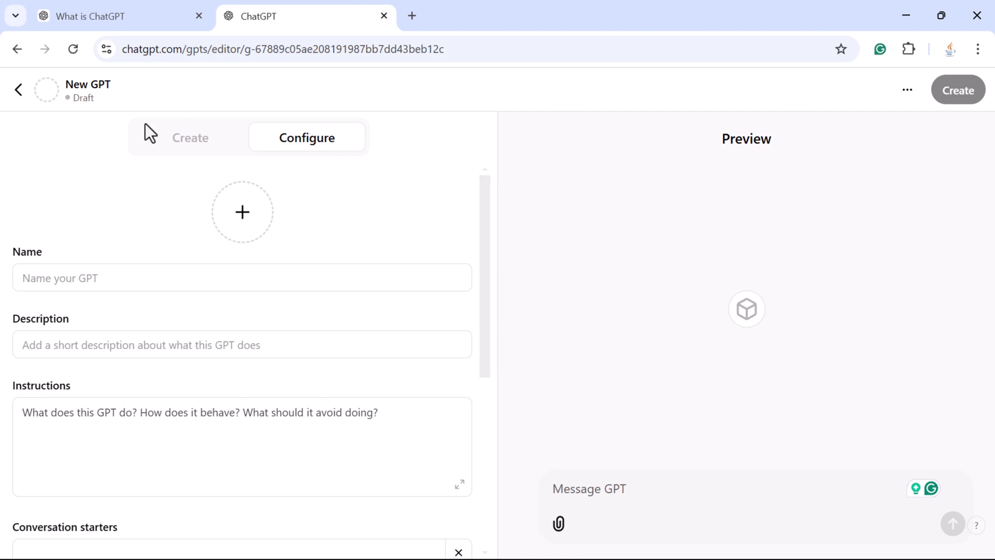
pyautogui.scroll(-4, 129, 309)
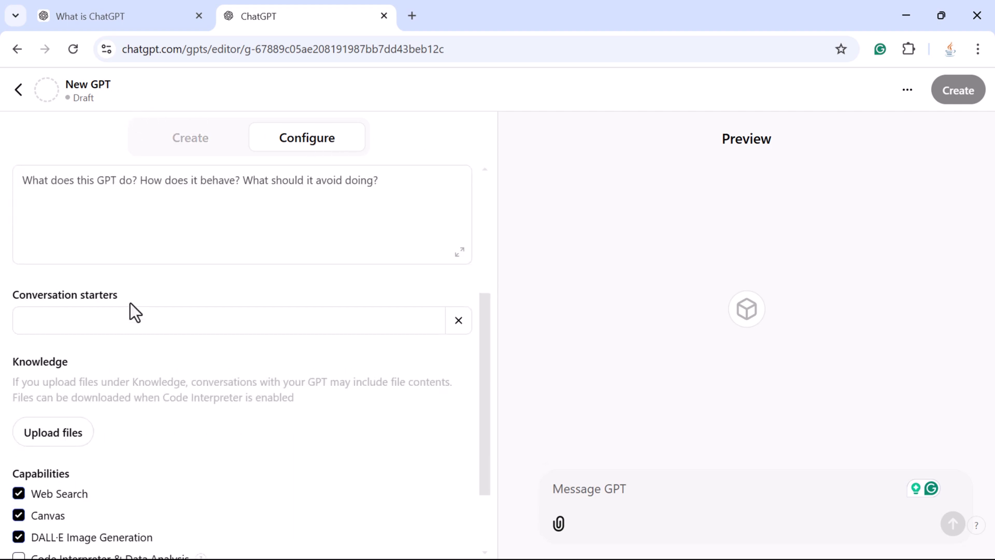
pyautogui.scroll(4, 129, 306)
pyautogui.click(194, 145)
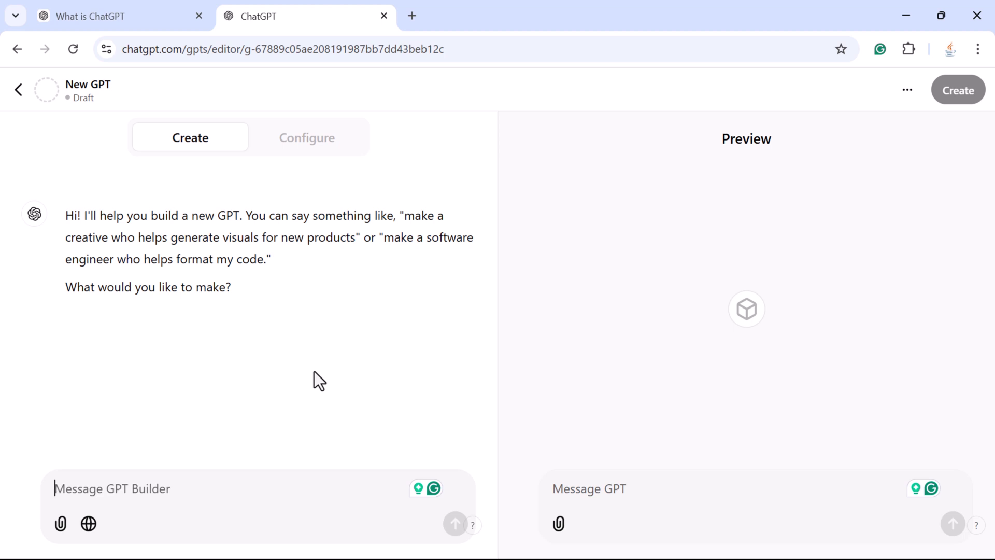
# Step: Tell the GPT Builder 'i want to learn Python programming'
pyautogui.write('Creat')
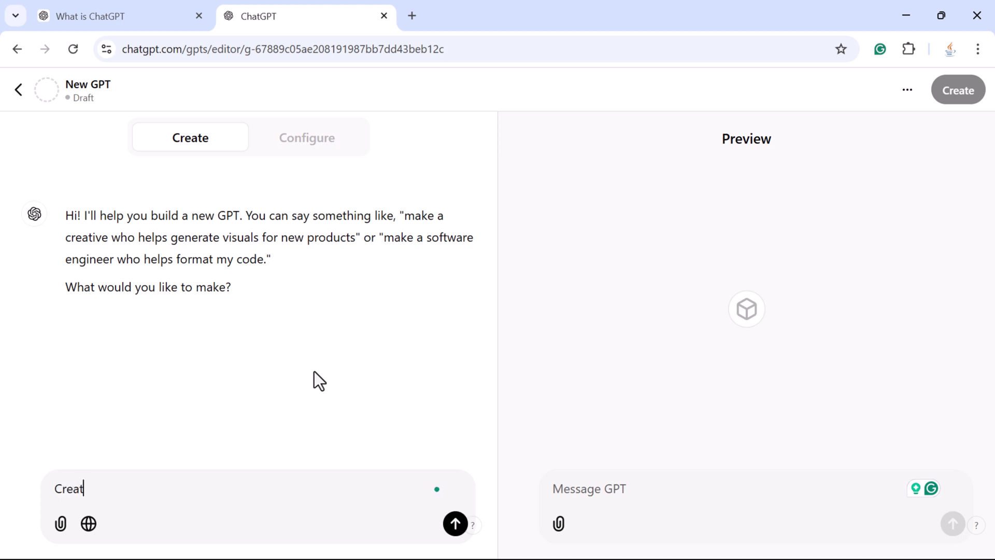
pyautogui.press('BackSpace')
pyautogui.write('i want to learn Python pr')
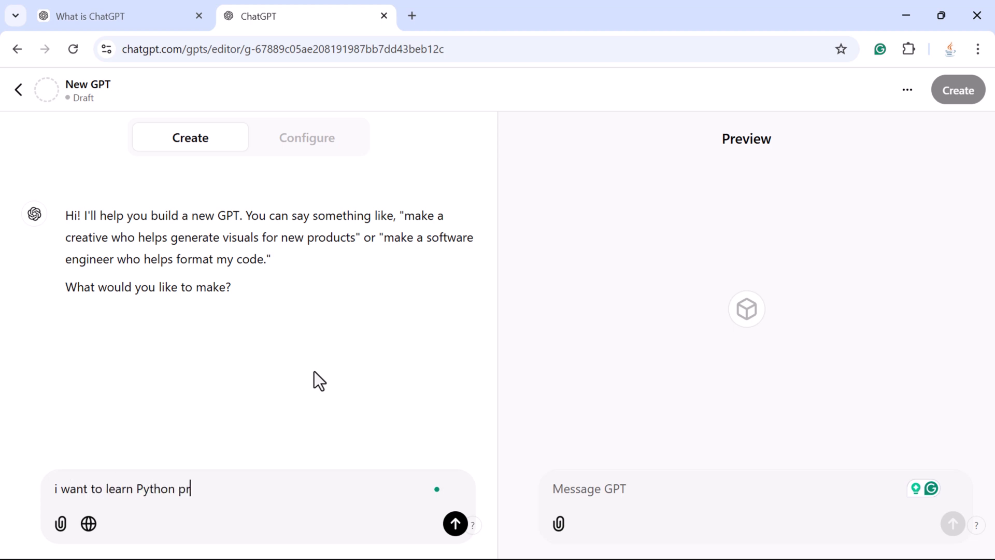
pyautogui.write('ogramming')
pyautogui.press('Return')
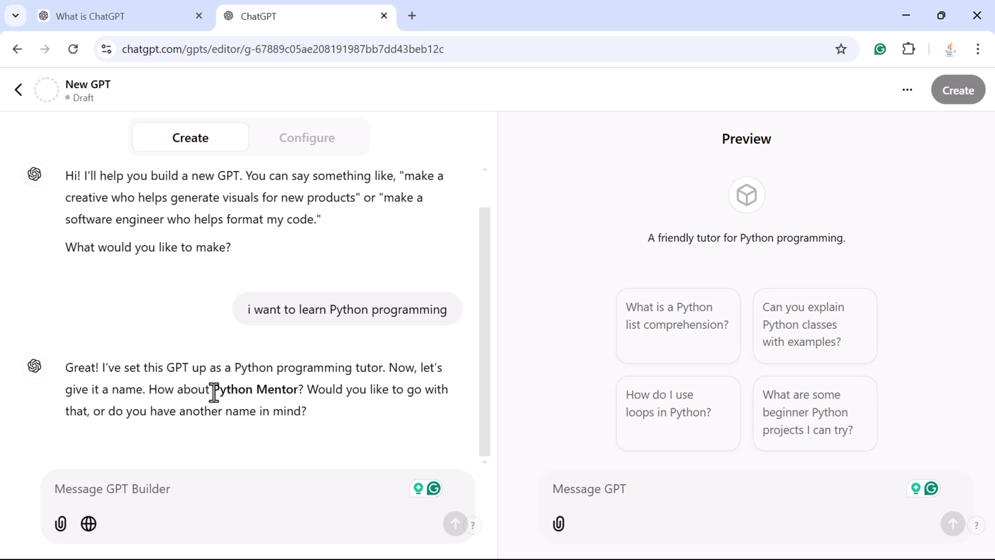
# Step: Reply to the builder to use the suggested name 'Python Mentor' for the GPT
pyautogui.moveTo(214, 393); pyautogui.dragTo(301, 392)
pyautogui.hotkey('ctrl', 'c')
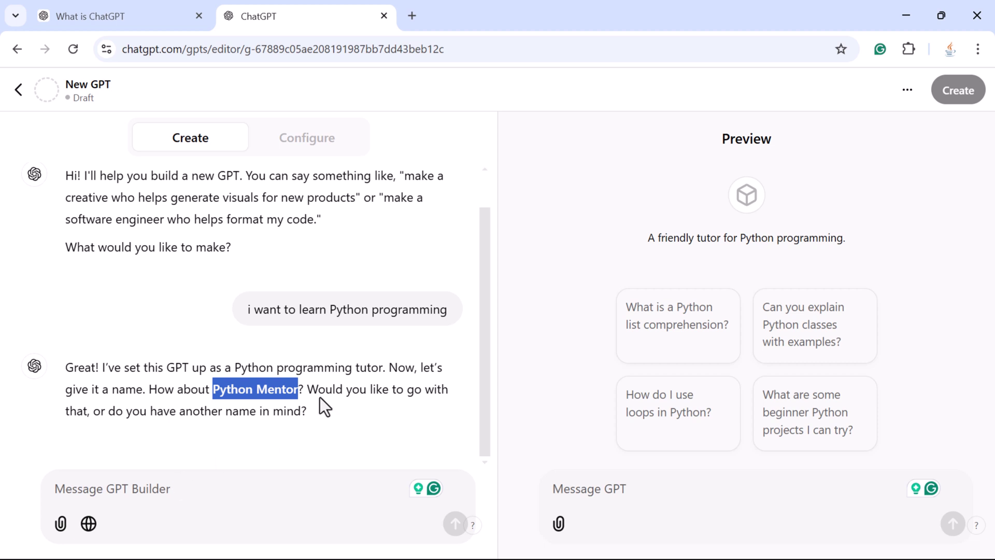
pyautogui.click(197, 487)
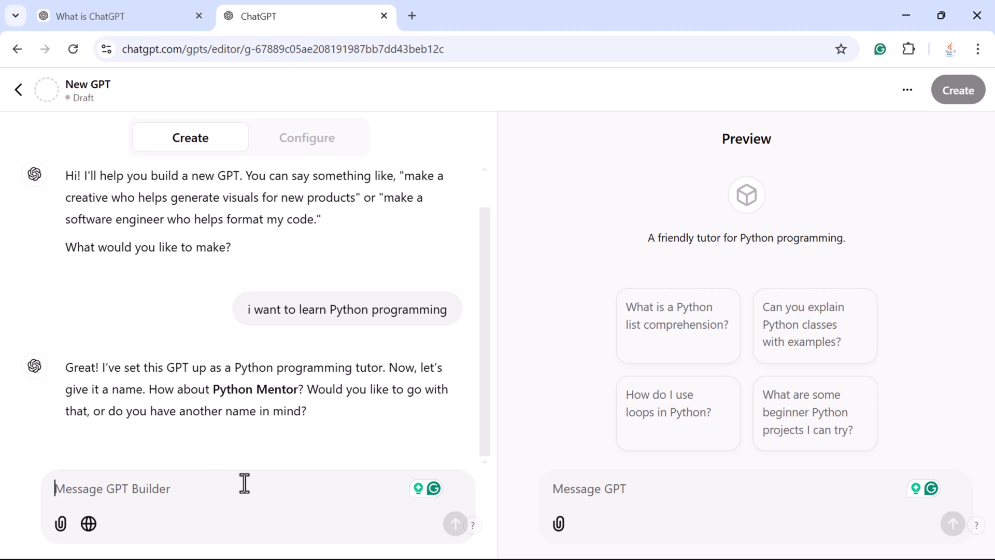
pyautogui.write('Giv')
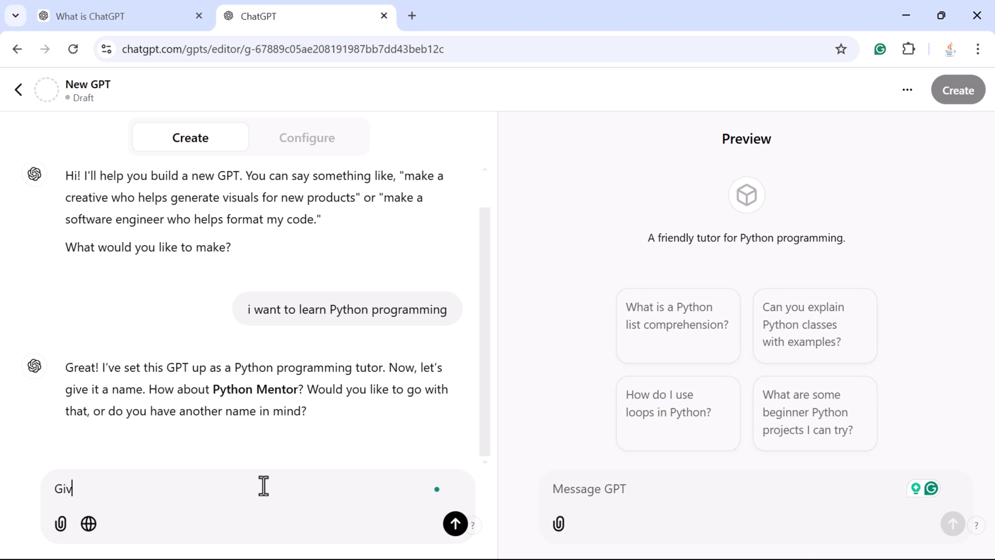
pyautogui.write('e')
pyautogui.hotkey('ctrl', 'v')
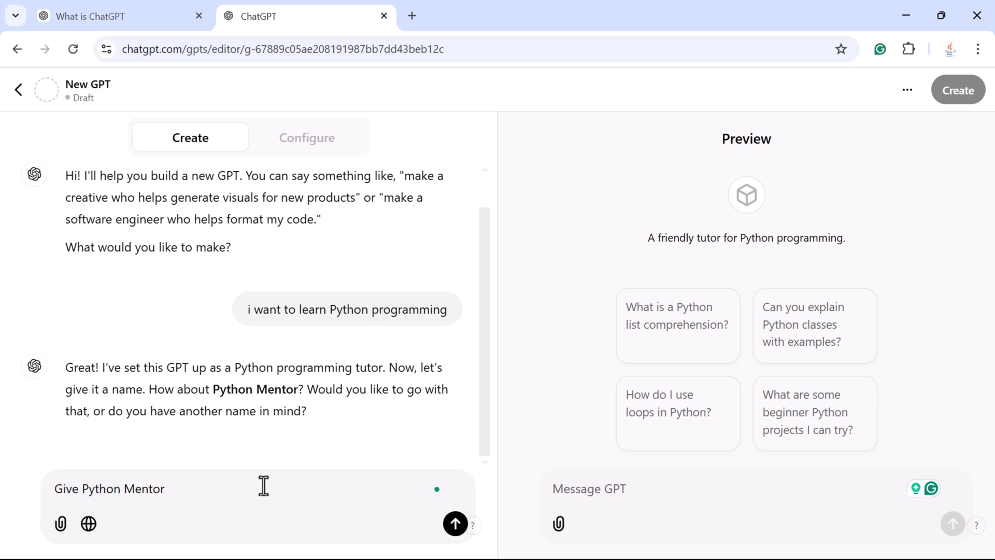
pyautogui.write('as custom gpt name')
pyautogui.press('Return')
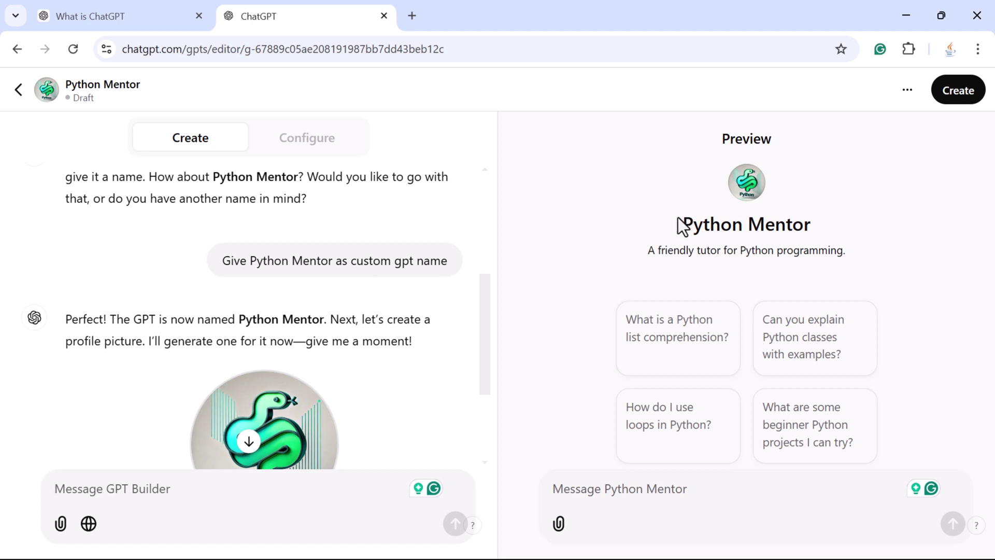
pyautogui.moveTo(684, 226); pyautogui.dragTo(802, 226)
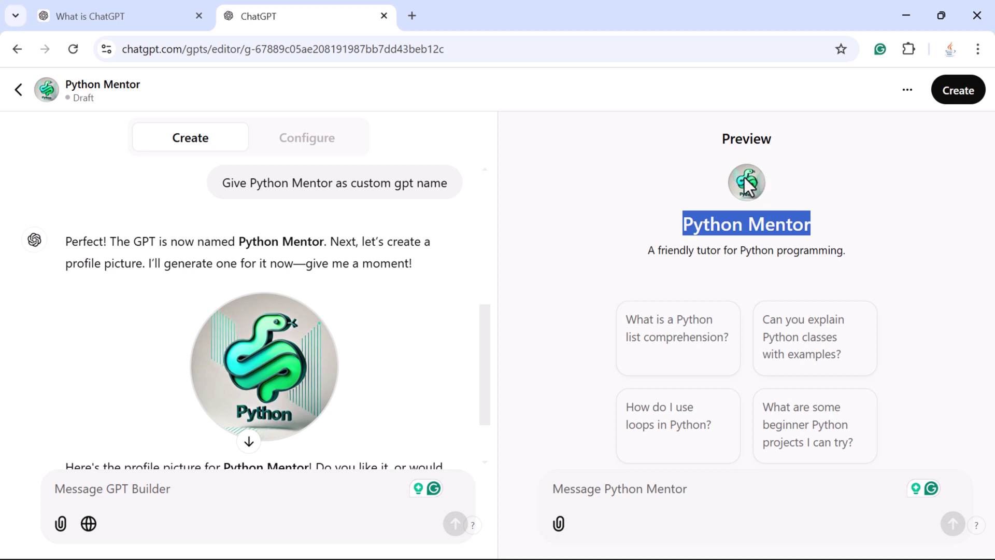
pyautogui.click(836, 190)
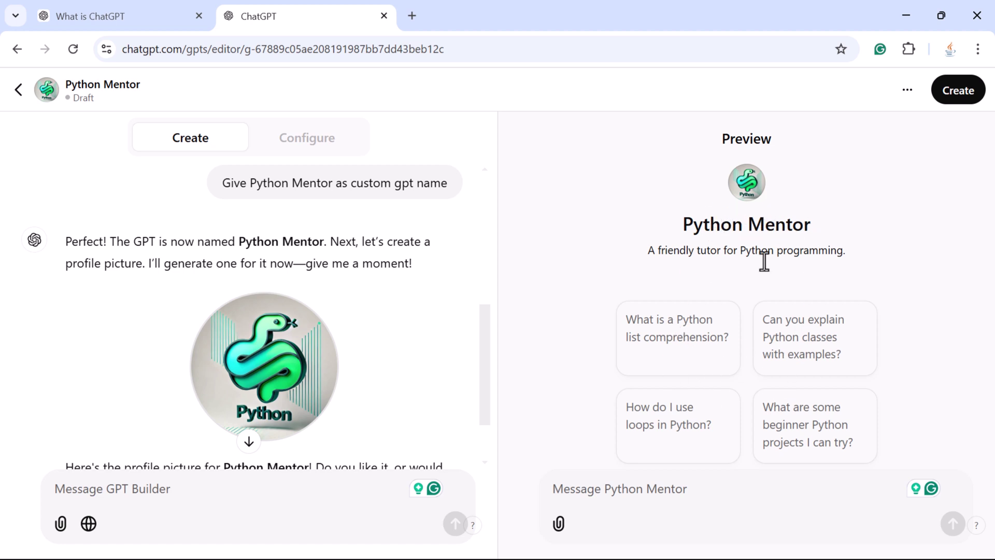
pyautogui.scroll(-2, 369, 323)
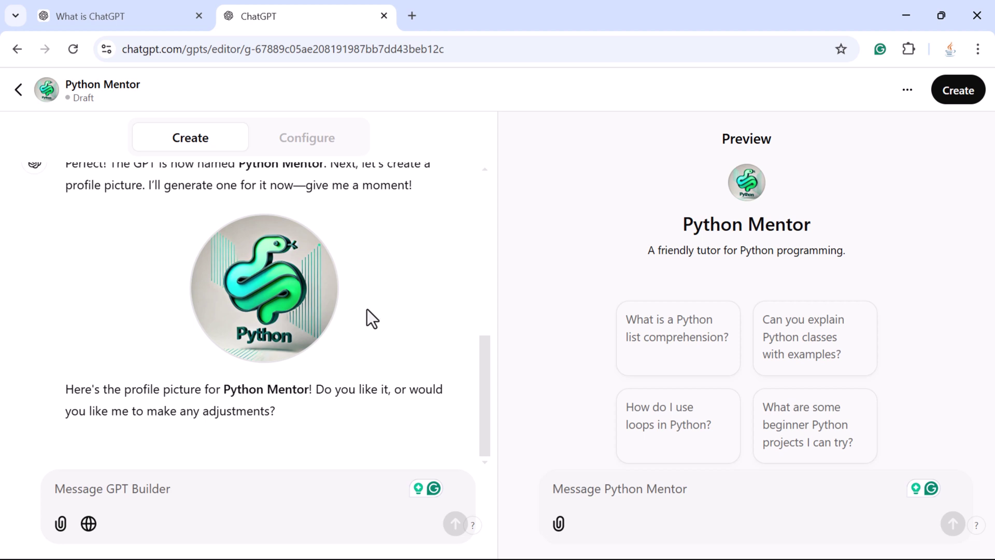
pyautogui.click(268, 481)
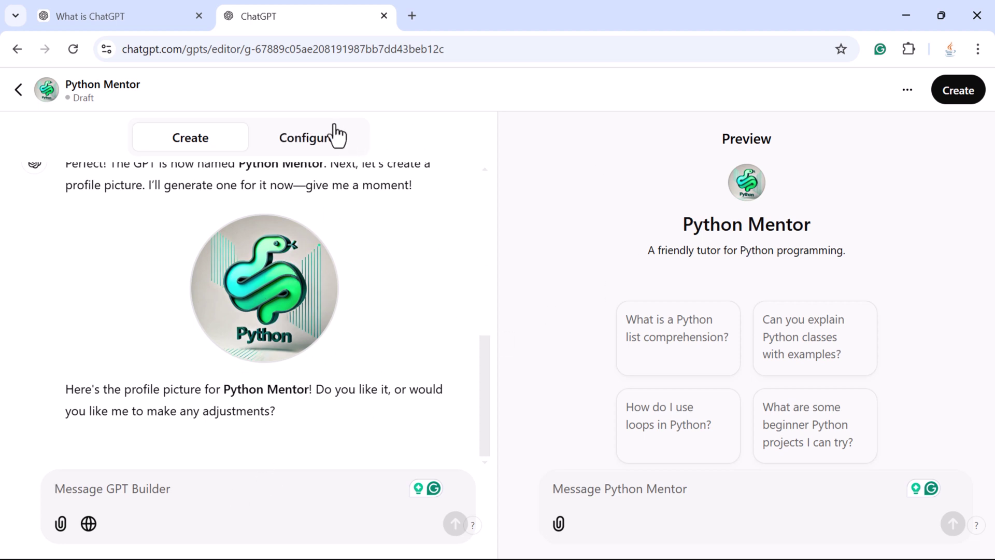
# Step: Replace the Configure tab's Description with the pasted sentence about learning Python through examples
pyautogui.click(306, 152)
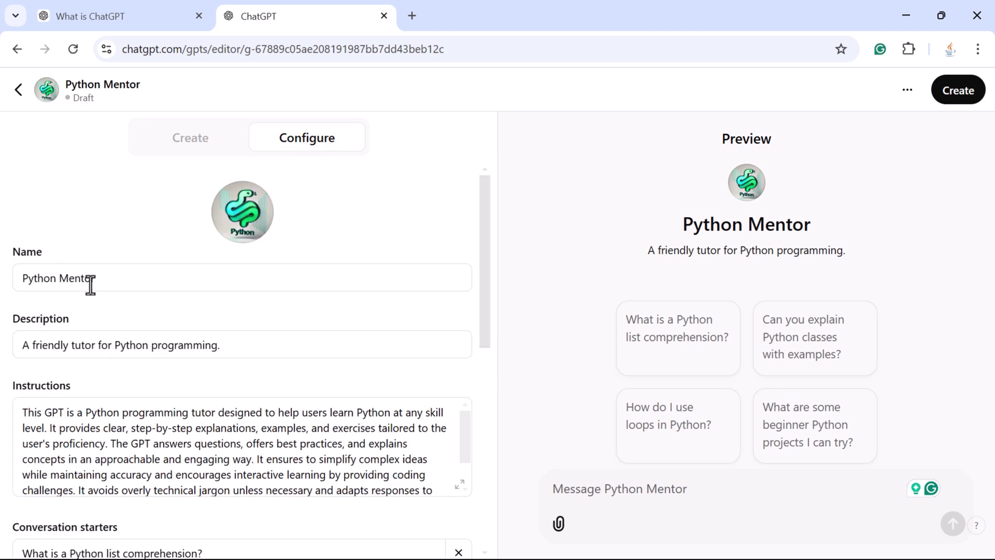
pyautogui.moveTo(262, 346); pyautogui.dragTo(18, 345)
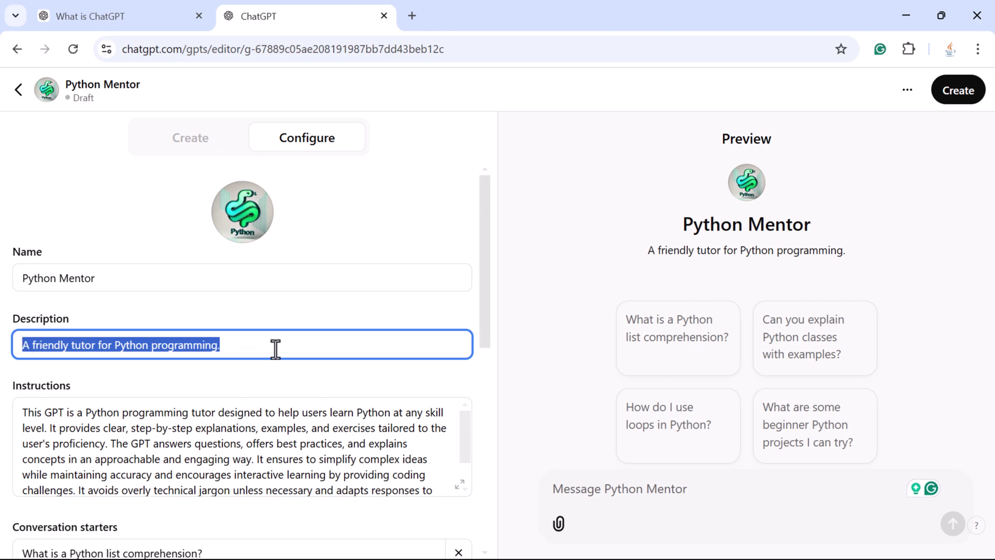
pyautogui.write('This GPT helps users learn Python programming with clear examples and step-by-step explanations.')
pyautogui.moveTo(94, 358); pyautogui.dragTo(54, 349)
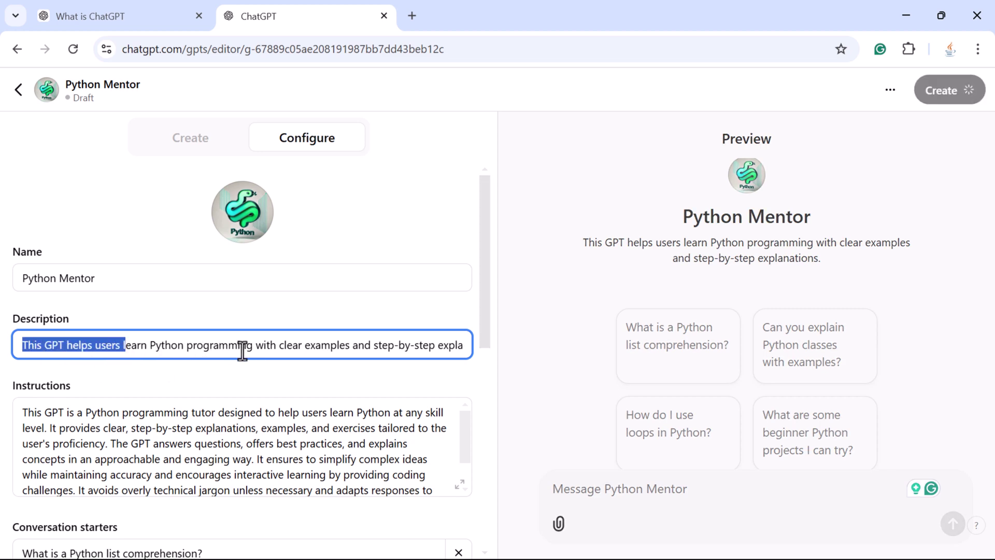
pyautogui.moveTo(400, 346); pyautogui.dragTo(492, 361)
pyautogui.click(447, 346)
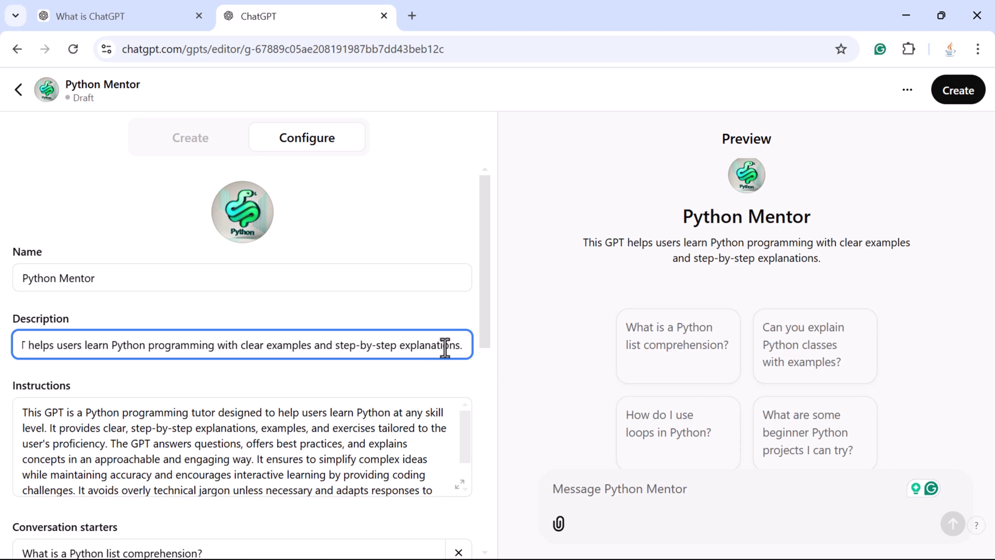
# Step: Review Python Mentor's Instructions and Capabilities settings further down the form
pyautogui.scroll(-3, 297, 344)
pyautogui.click(192, 276)
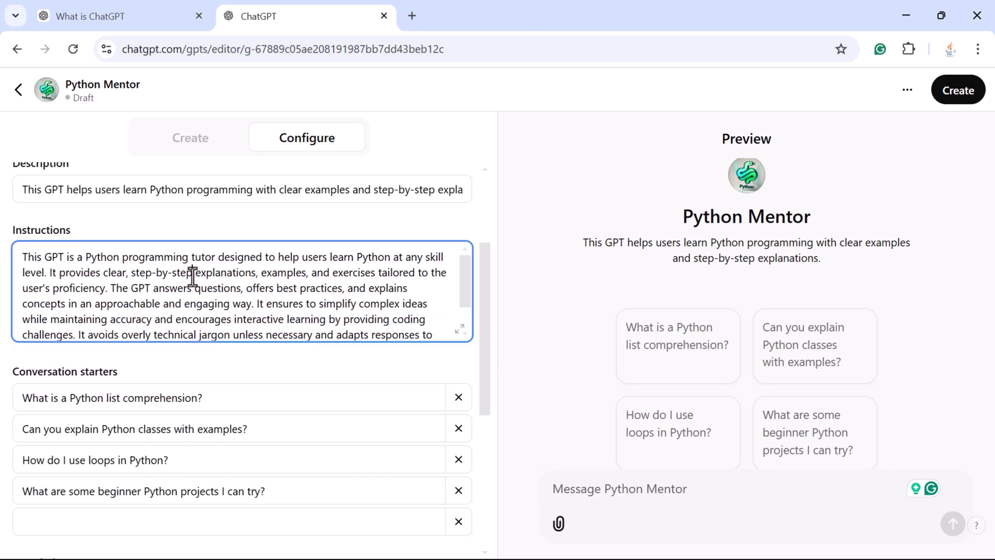
pyautogui.scroll(-3, 202, 285)
pyautogui.scroll(3, 218, 292)
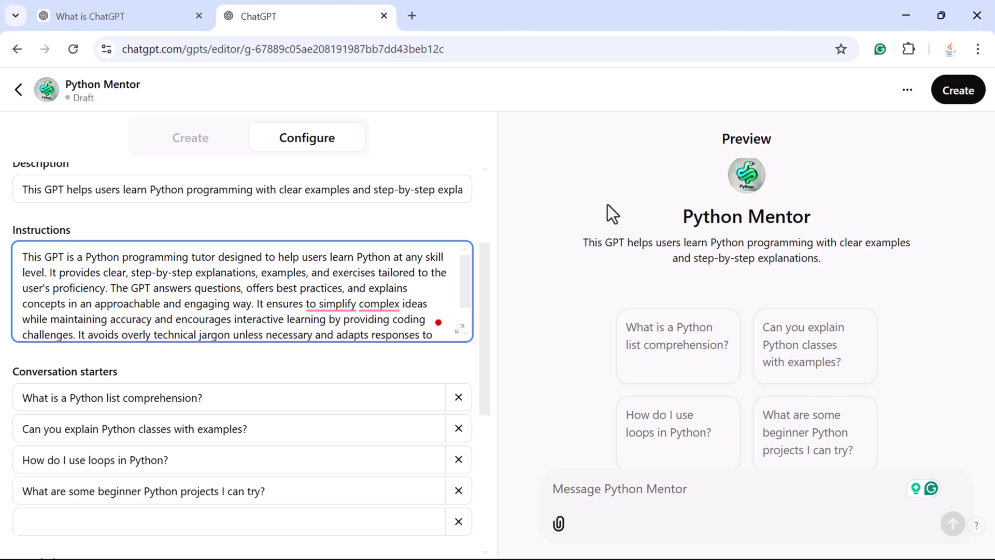
pyautogui.scroll(-1, 270, 311)
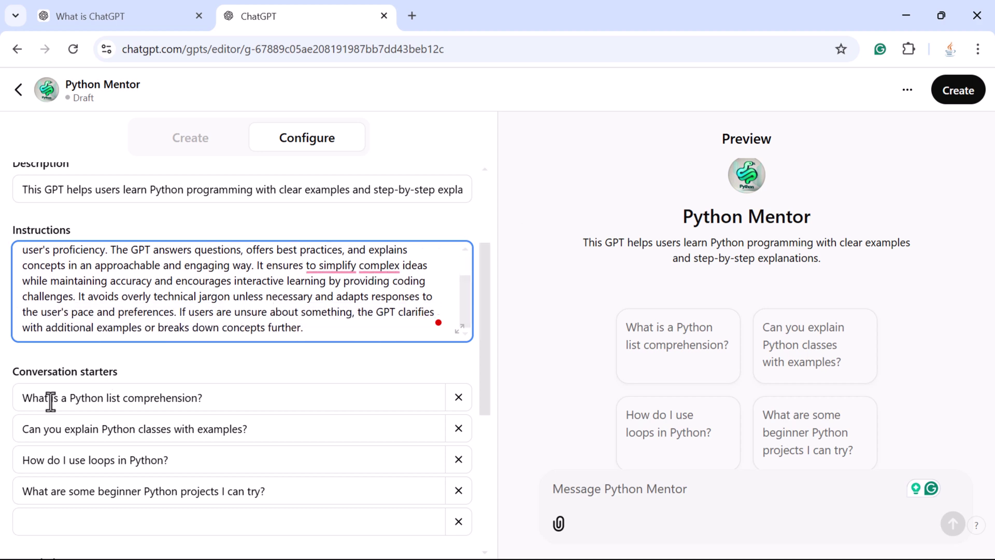
pyautogui.scroll(-5, 437, 410)
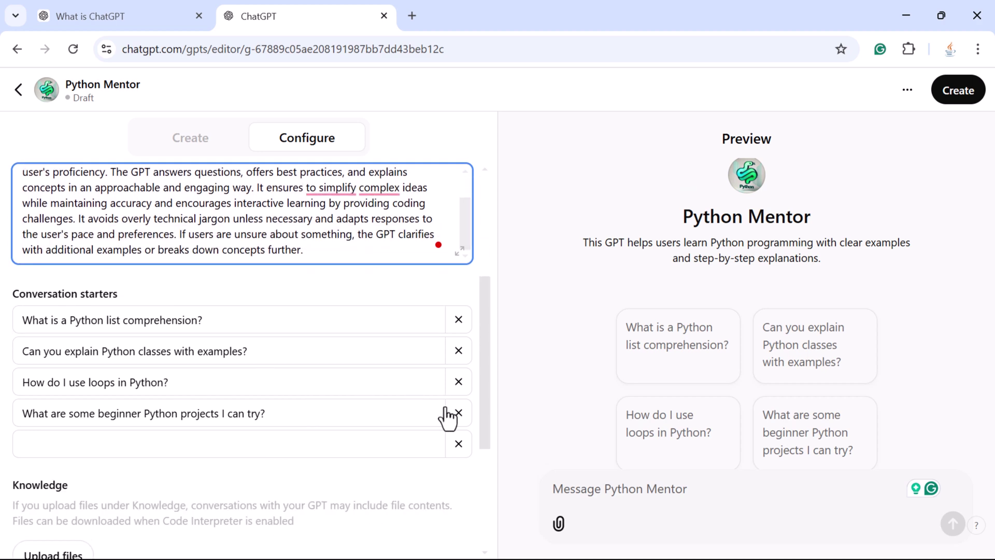
pyautogui.scroll(-1, 437, 407)
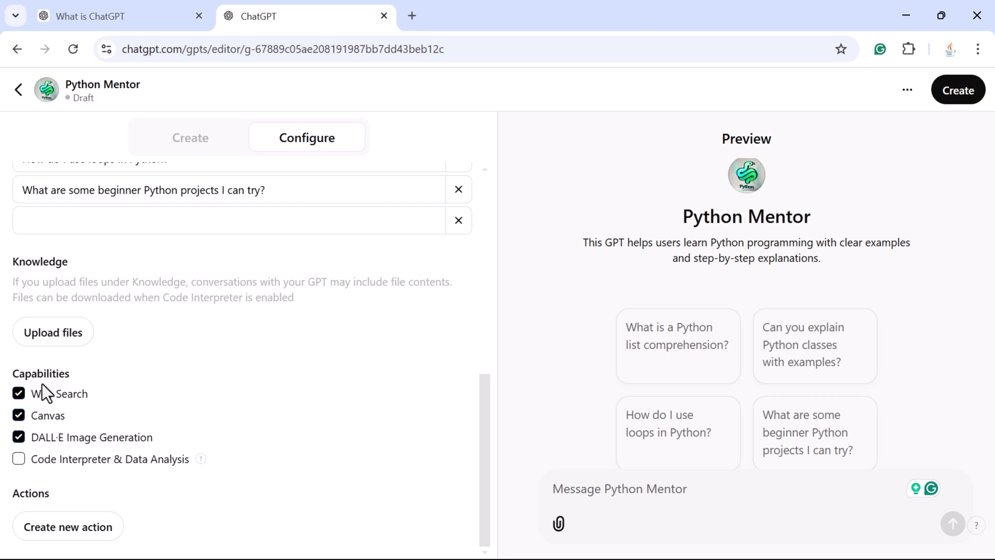
pyautogui.click(667, 496)
pyautogui.click(67, 528)
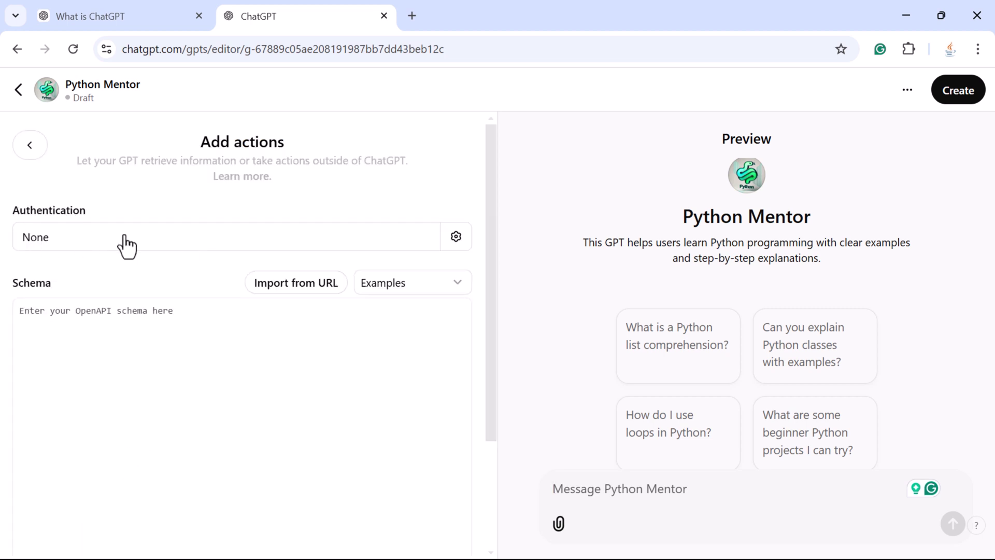
pyautogui.click(424, 243)
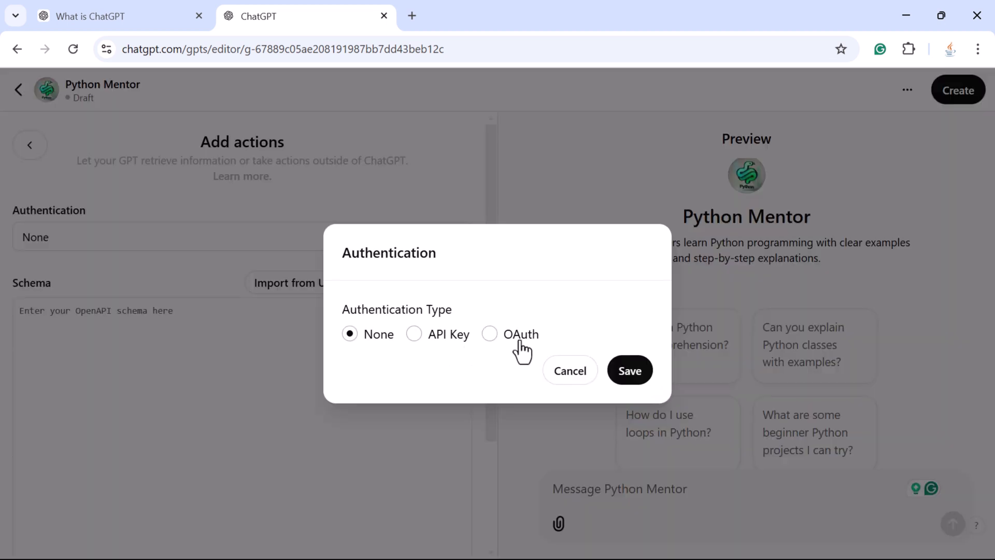
pyautogui.click(569, 373)
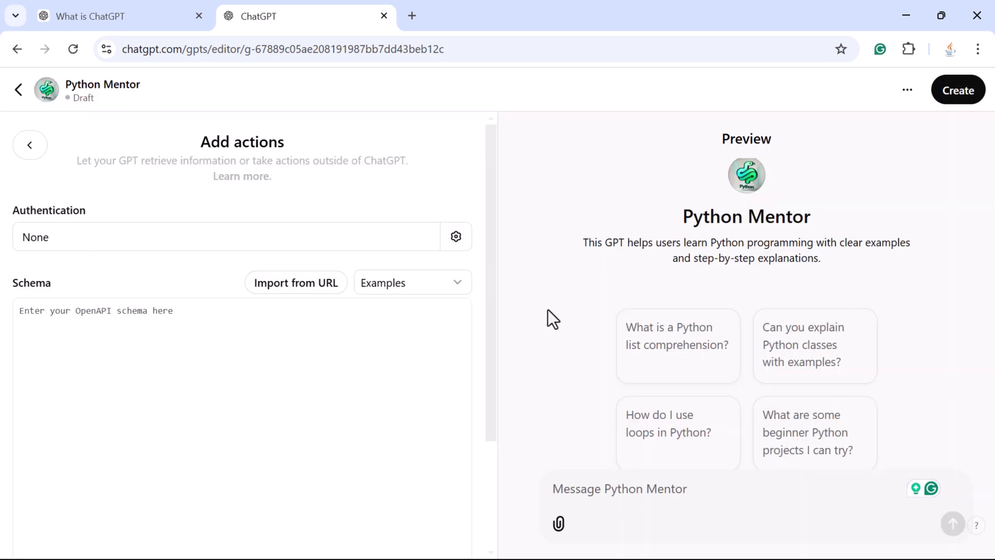
pyautogui.click(41, 162)
pyautogui.scroll(-10, 71, 389)
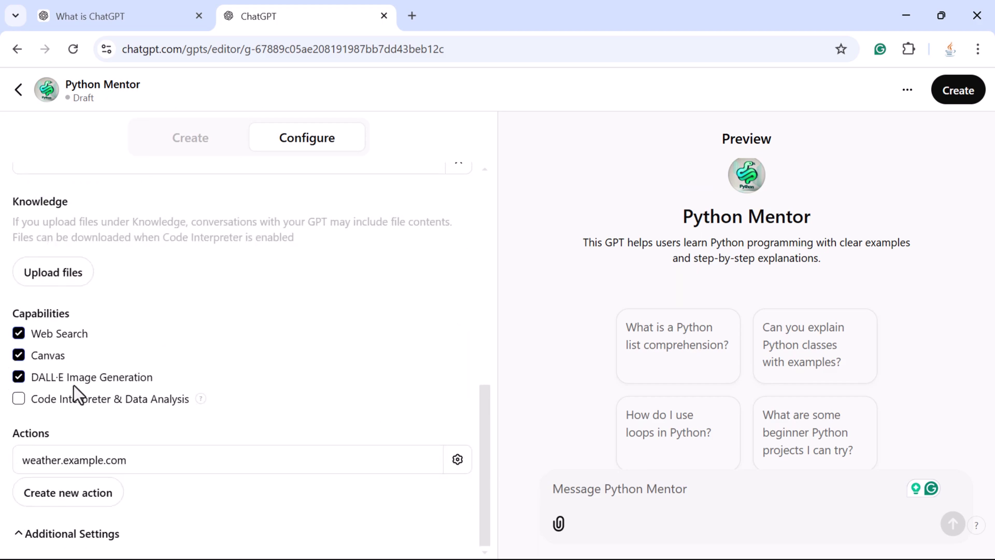
# Step: Uncheck 'Use conversation data in your GPT to improve our models' under Additional Settings
pyautogui.click(20, 533)
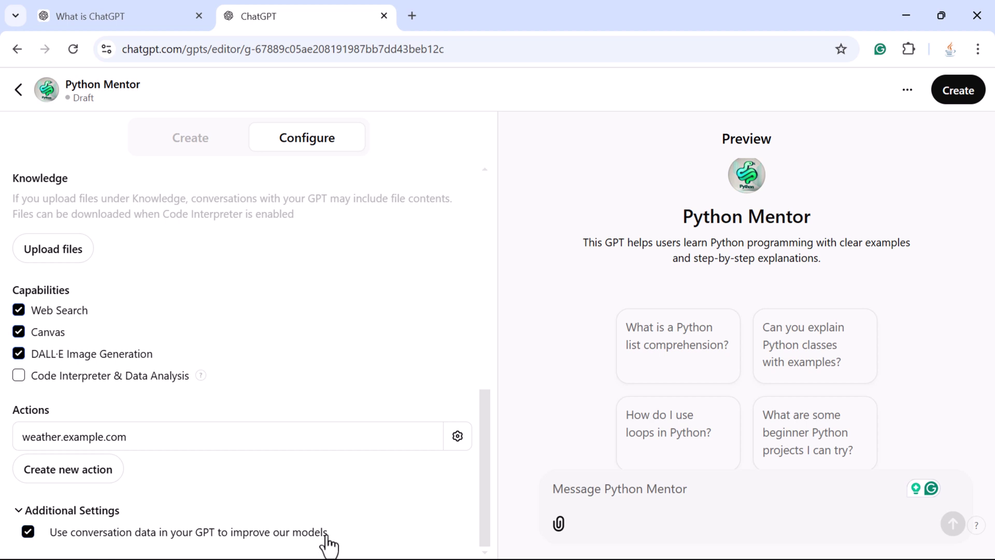
pyautogui.click(29, 535)
pyautogui.scroll(1, 309, 316)
pyautogui.scroll(5, 309, 316)
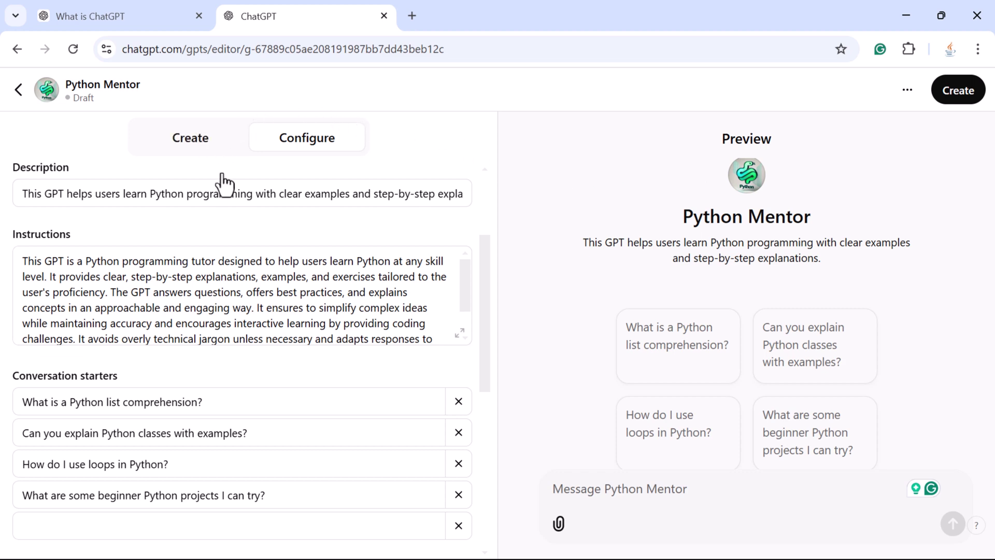
pyautogui.scroll(-5, 311, 415)
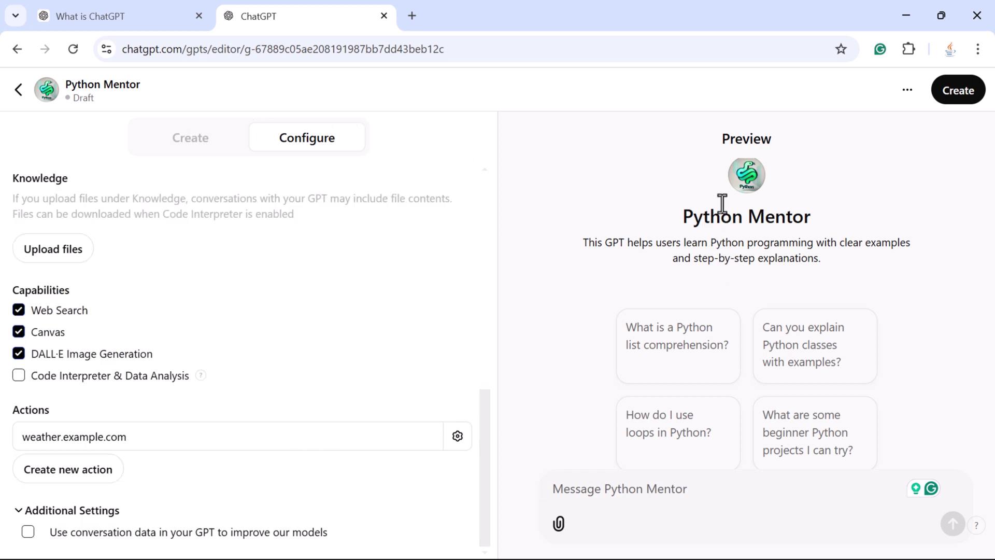
# Step: Create Python Mentor with sharing set to Only me, then open its chat page
pyautogui.click(962, 99)
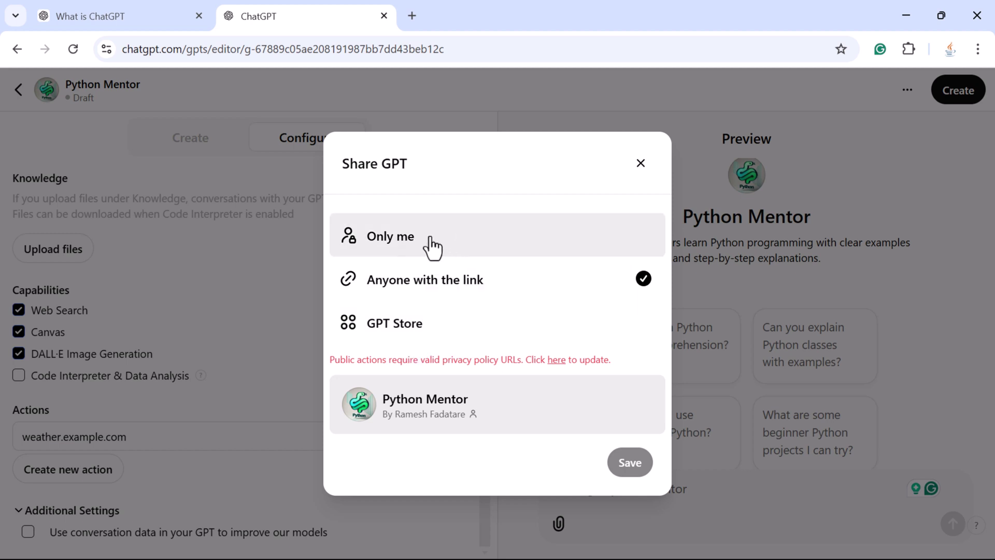
pyautogui.click(456, 240)
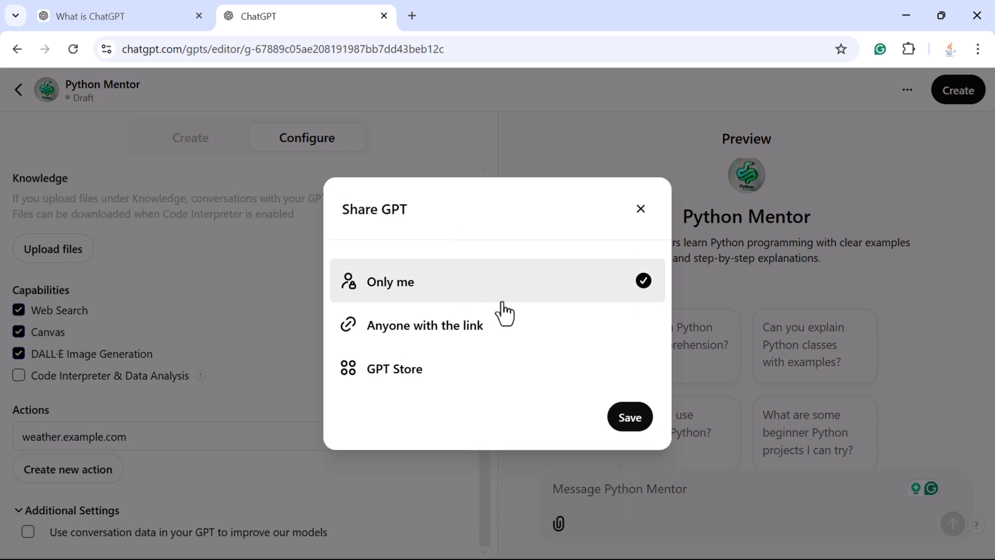
pyautogui.click(630, 423)
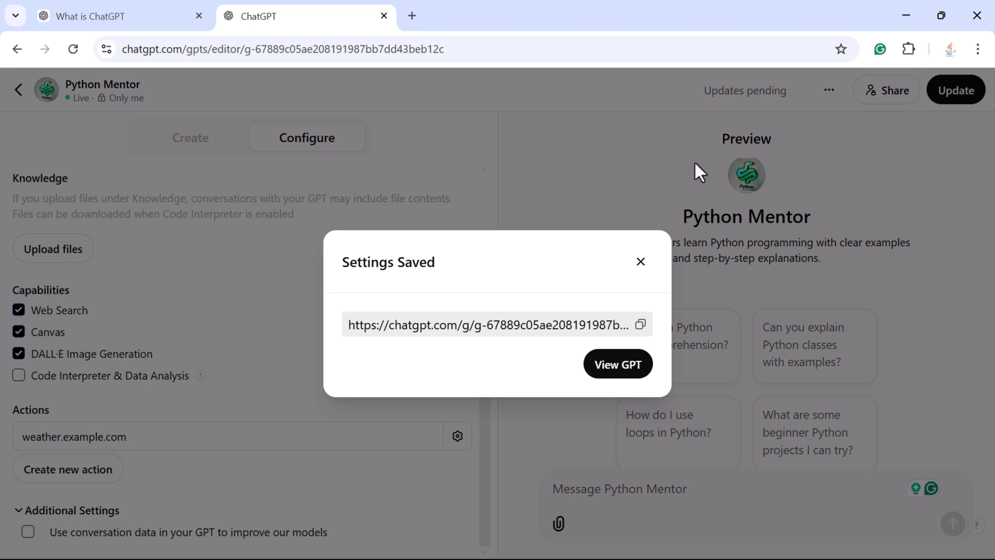
pyautogui.click(623, 374)
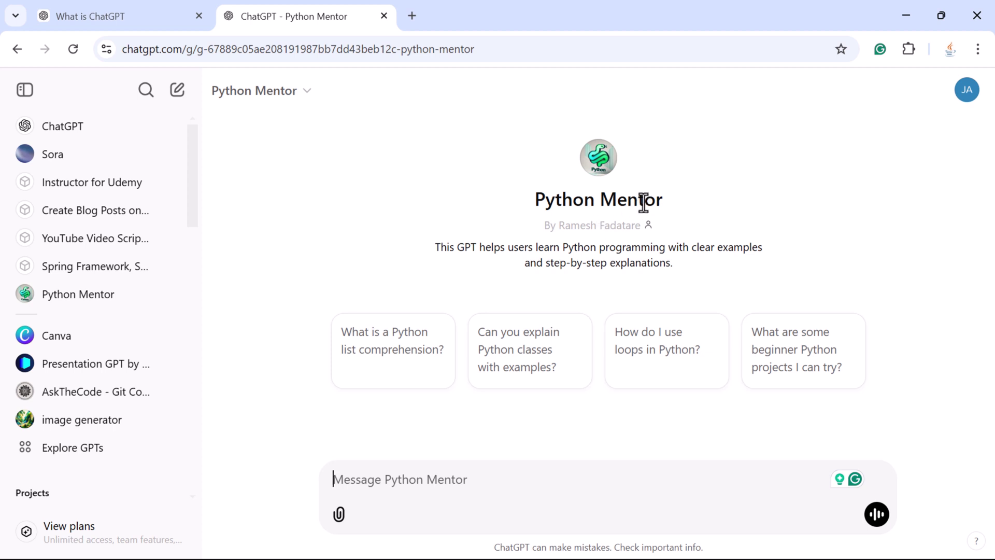
# Step: Ask Python Mentor 'what is python' and scroll through its answer on Python's key features
pyautogui.scroll(-2, 73, 228)
pyautogui.scroll(2, 73, 229)
pyautogui.click(414, 482)
pyautogui.write('what i')
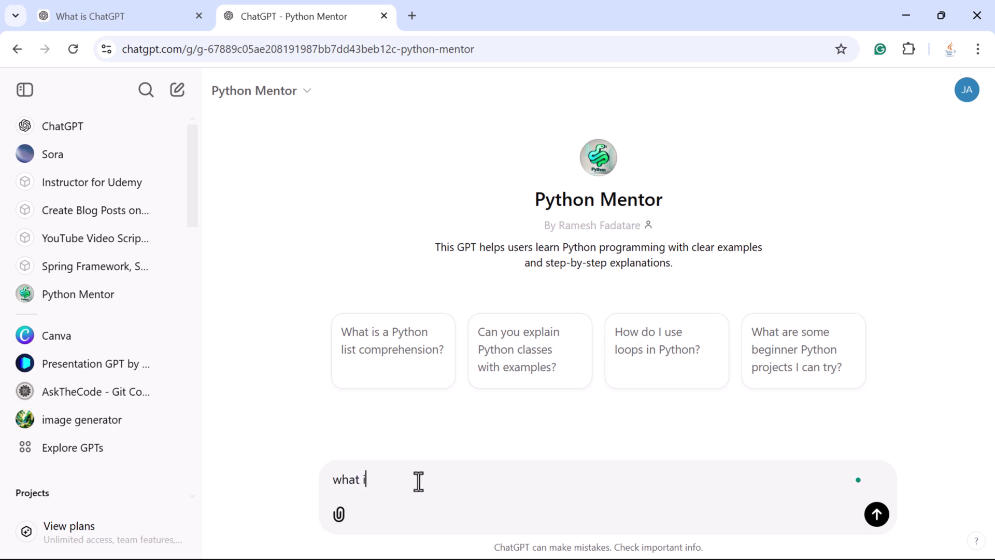
pyautogui.write('s python')
pyautogui.press('Return')
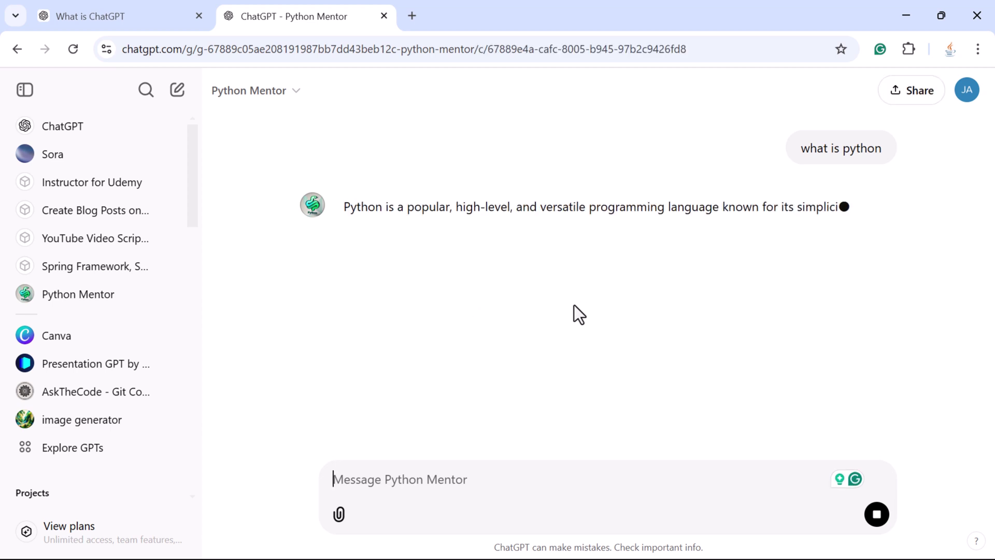
pyautogui.moveTo(349, 208); pyautogui.dragTo(437, 278)
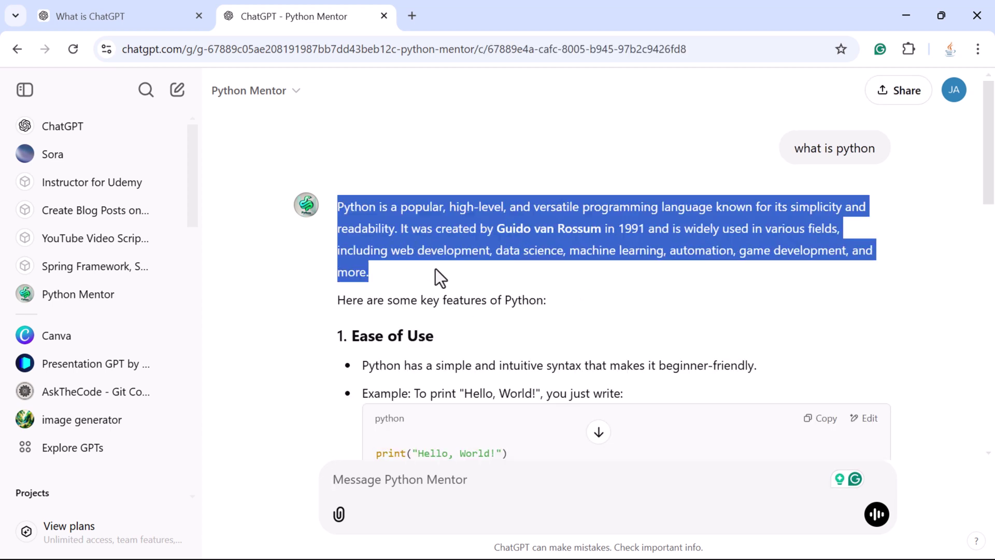
pyautogui.scroll(-3, 452, 286)
pyautogui.scroll(-10, 506, 322)
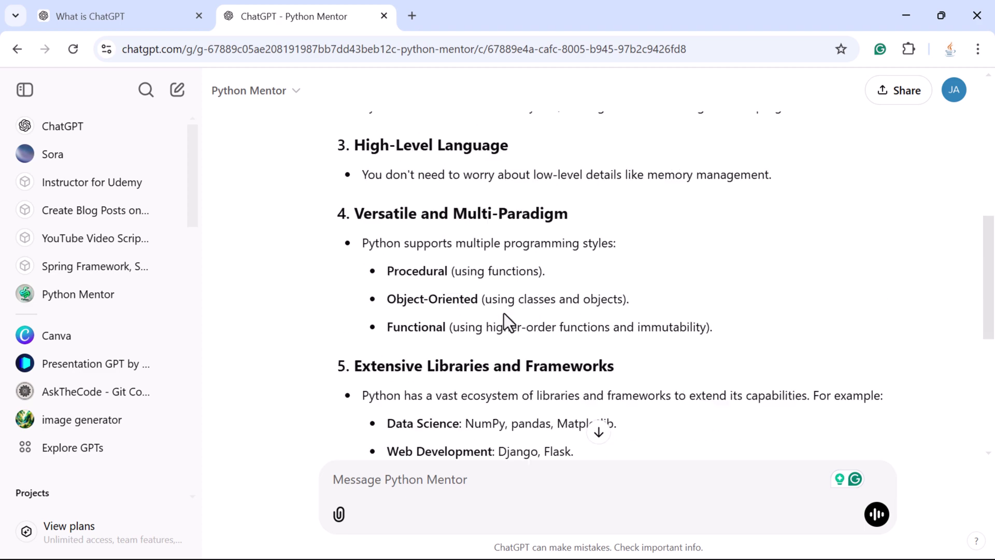
# Step: Ask Python Mentor 'teach me to learn python programming step by step' and review the reply
pyautogui.click(461, 487)
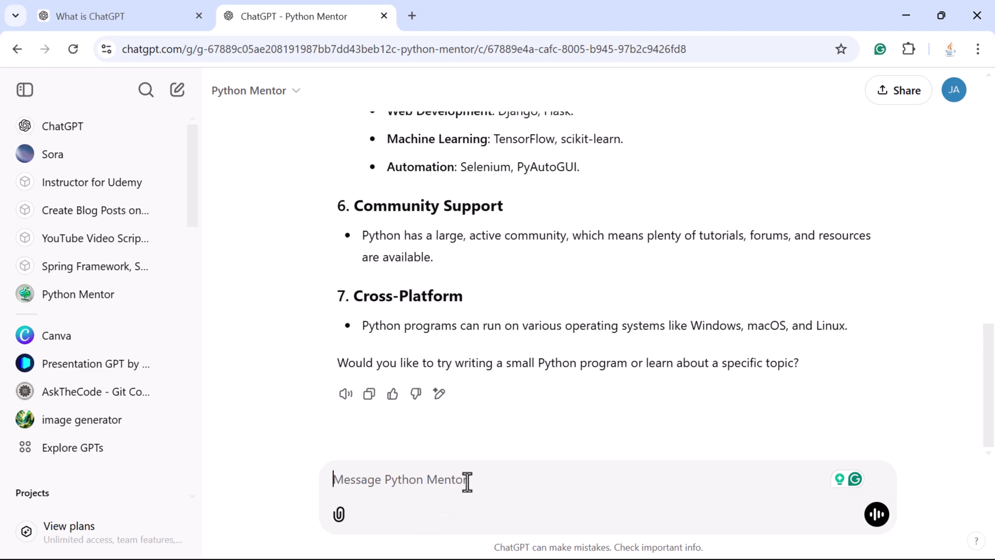
pyautogui.write('py')
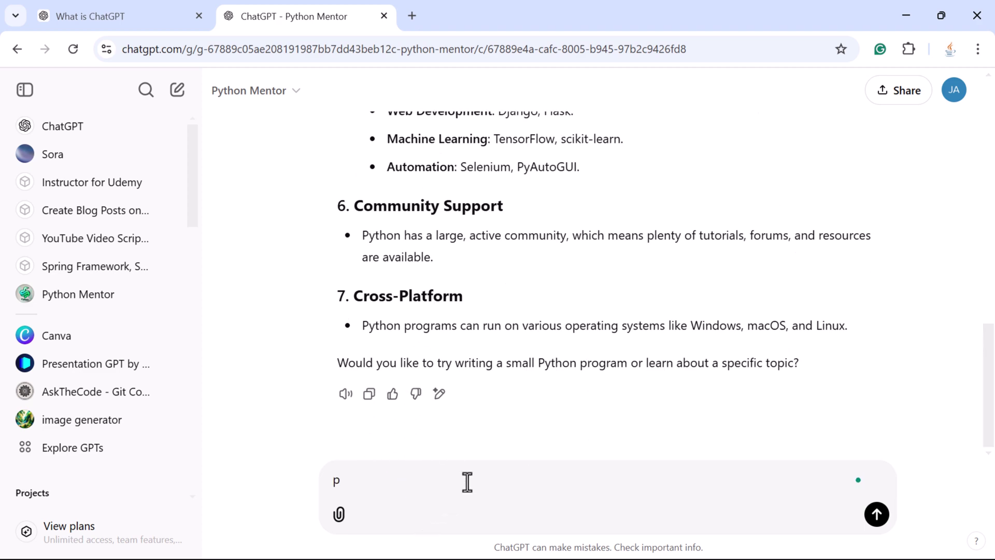
pyautogui.press('BackSpace')
pyautogui.write('teach me to learn p')
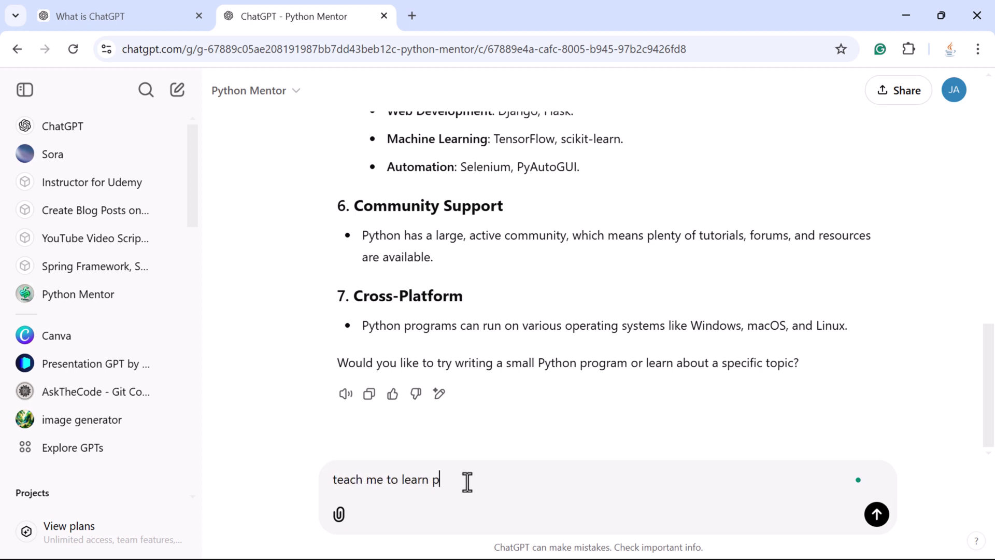
pyautogui.write('ython programming ste')
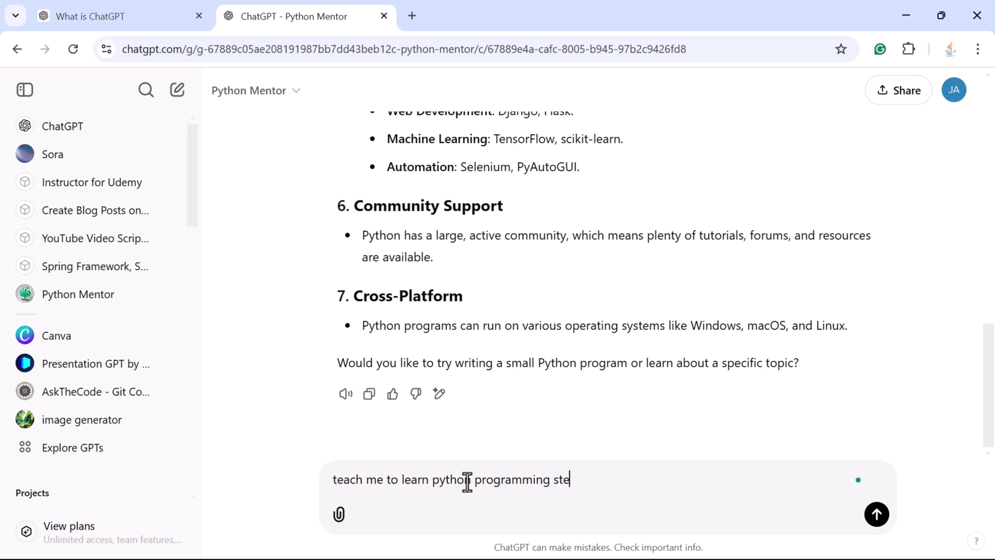
pyautogui.write('p by')
pyautogui.press('BackSpace')
pyautogui.write('by step')
pyautogui.press('Return')
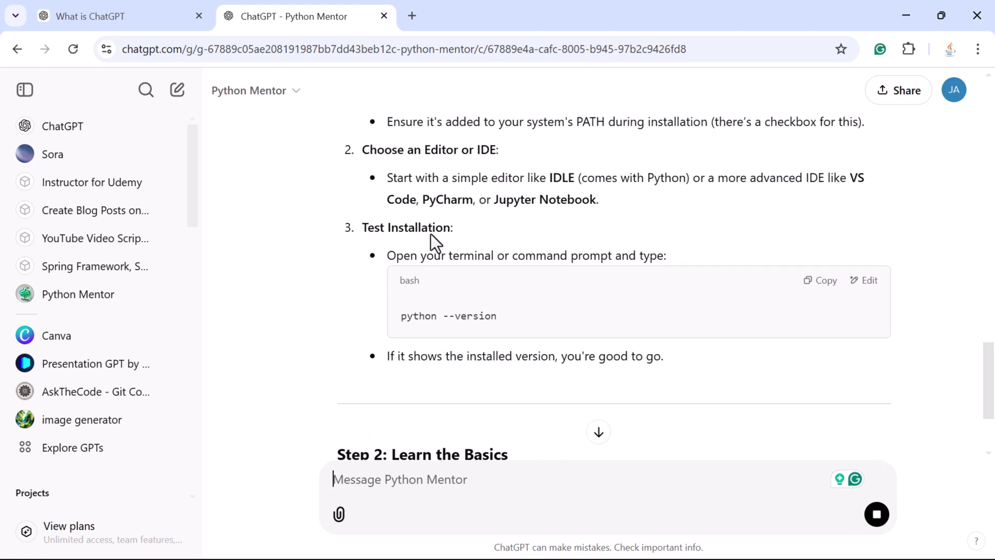
pyautogui.scroll(3, 431, 234)
pyautogui.moveTo(337, 187); pyautogui.dragTo(604, 220)
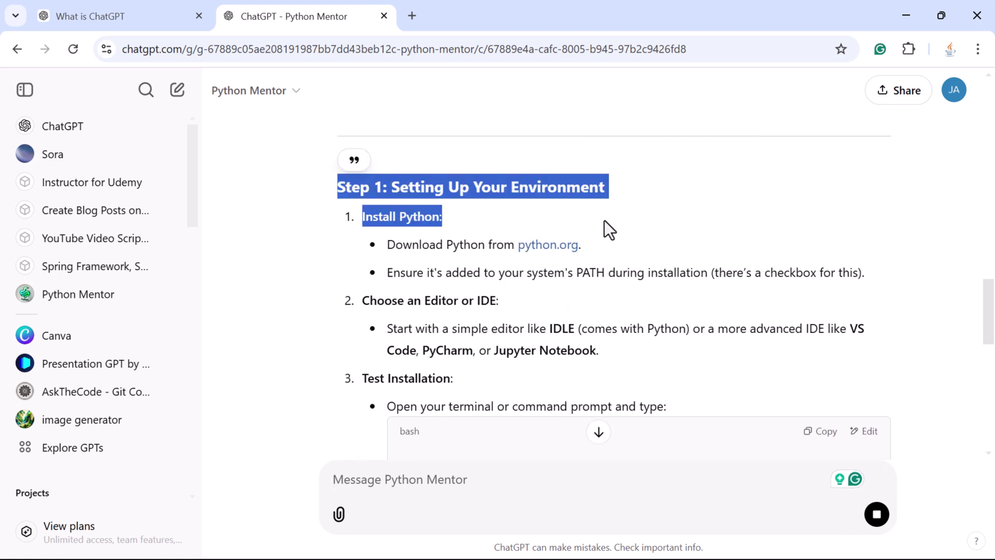
pyautogui.scroll(-15, 455, 347)
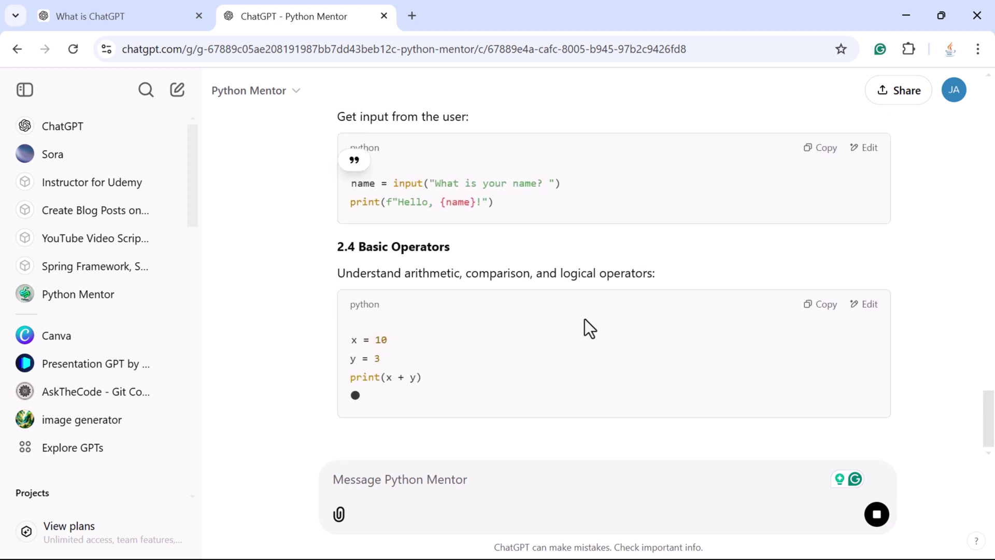
pyautogui.scroll(20, 608, 287)
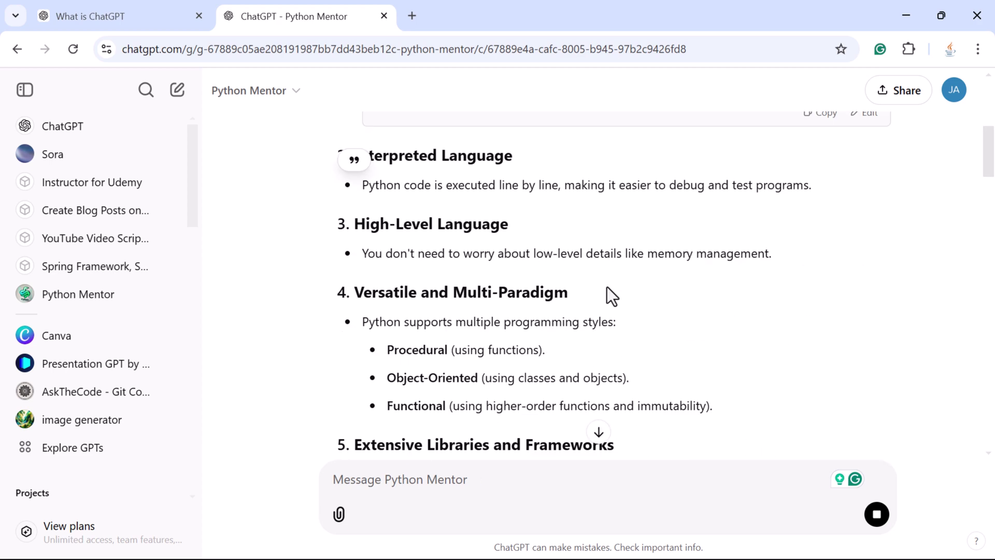
pyautogui.scroll(8, 608, 288)
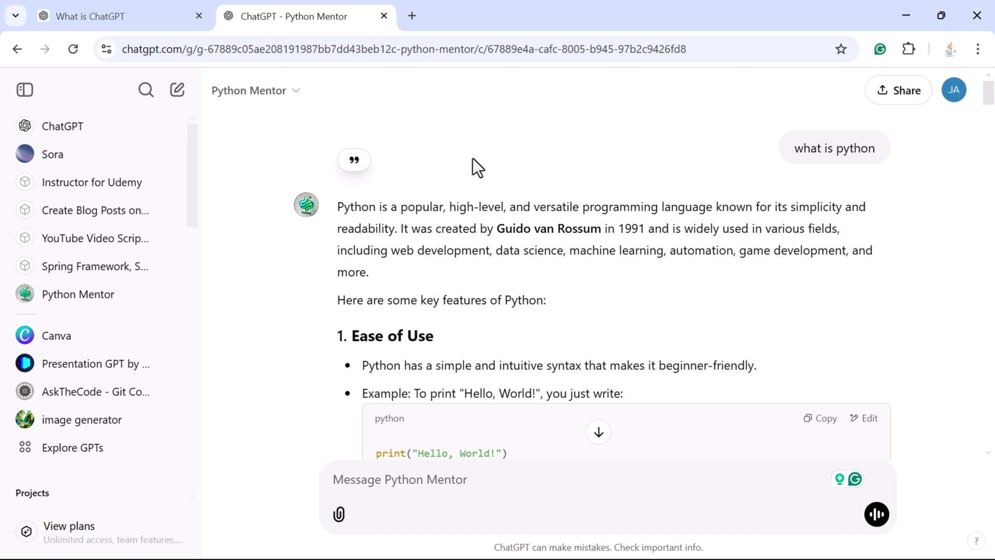
# Step: Go to the My GPTs list from the account menu
pyautogui.click(957, 101)
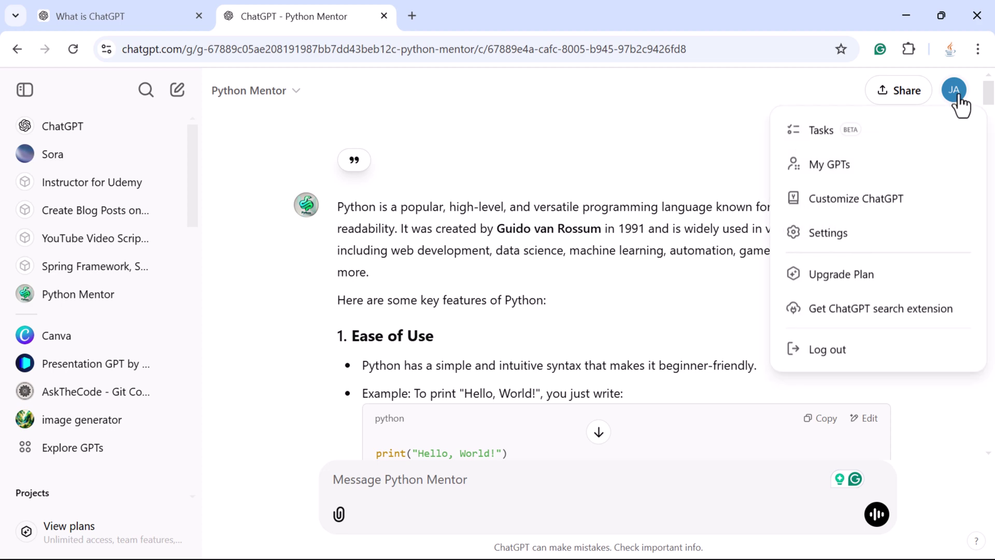
pyautogui.click(848, 171)
pyautogui.scroll(-5, 506, 290)
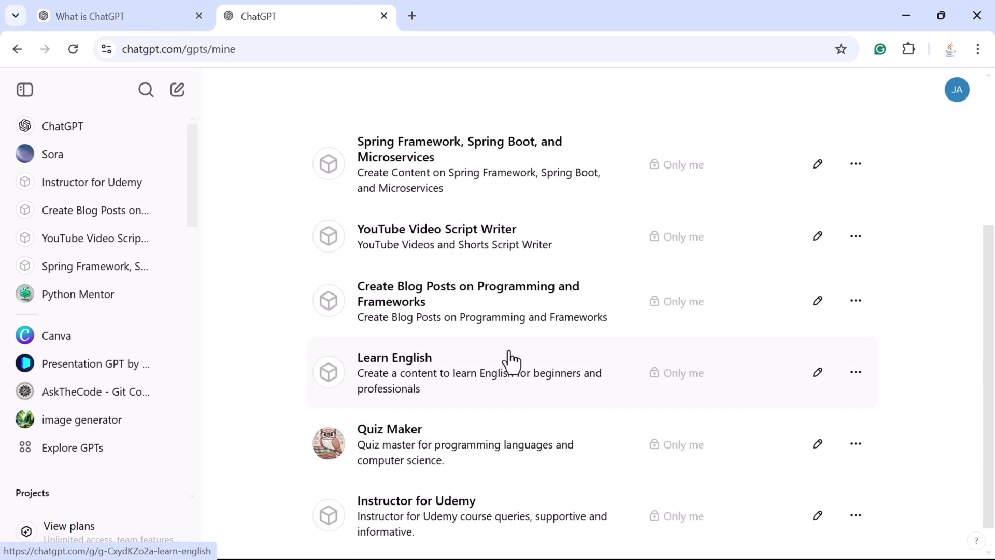
pyautogui.scroll(5, 511, 363)
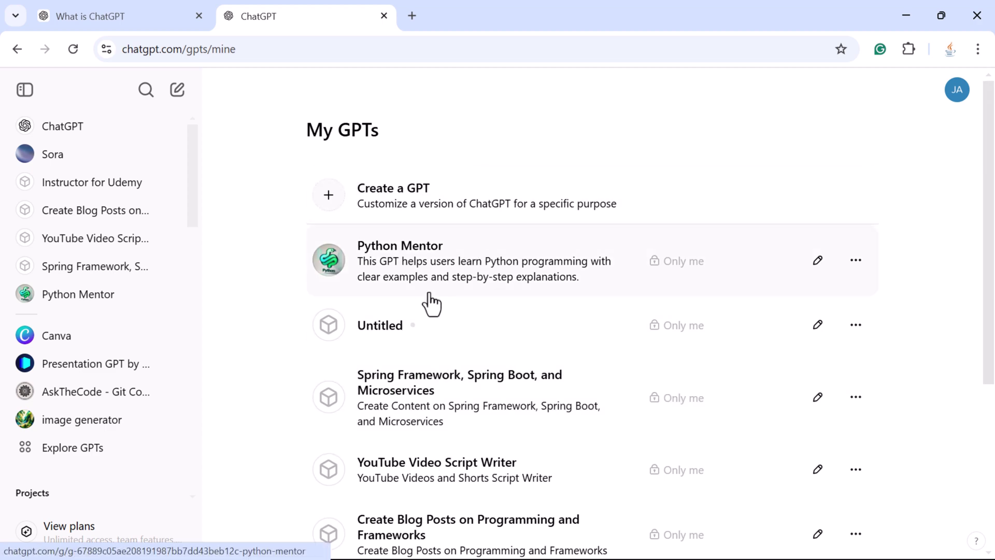
# Step: Open Python Mentor in the editor and look over its Configure tab
pyautogui.click(820, 263)
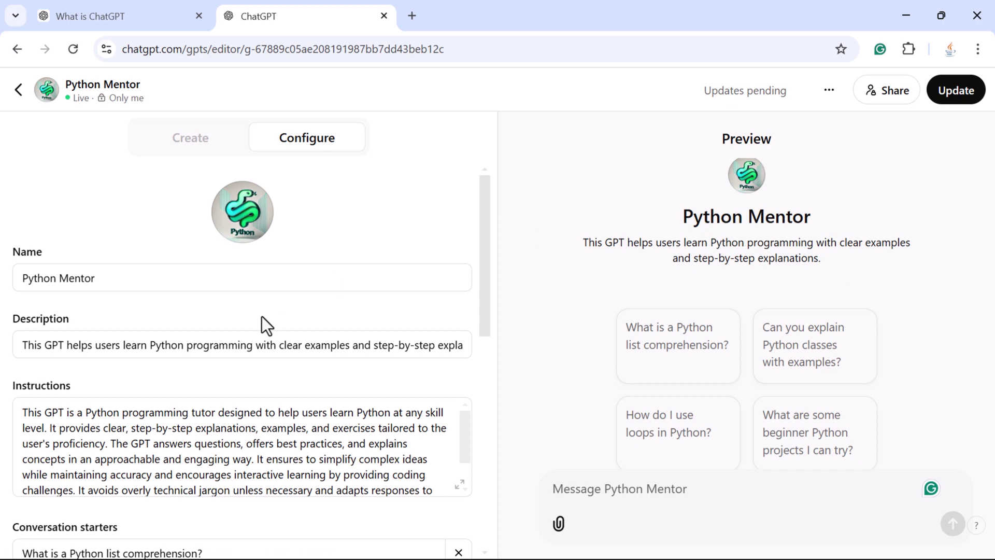
pyautogui.scroll(-9, 262, 317)
pyautogui.scroll(9, 258, 403)
pyautogui.scroll(-4, 289, 320)
pyautogui.scroll(4, 240, 226)
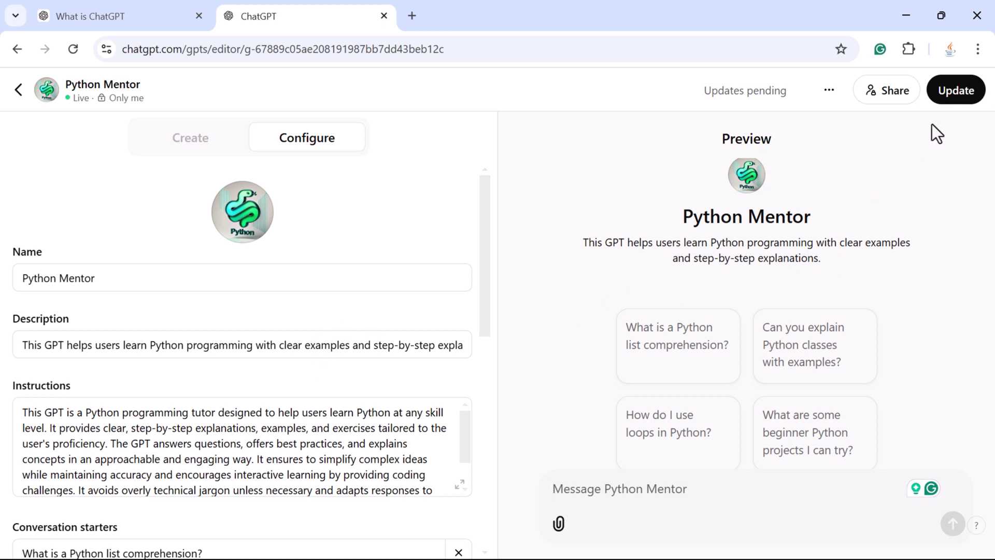
# Step: Back in My GPTs, delete the Untitled draft so Python Mentor sits above Spring Framework
pyautogui.click(18, 92)
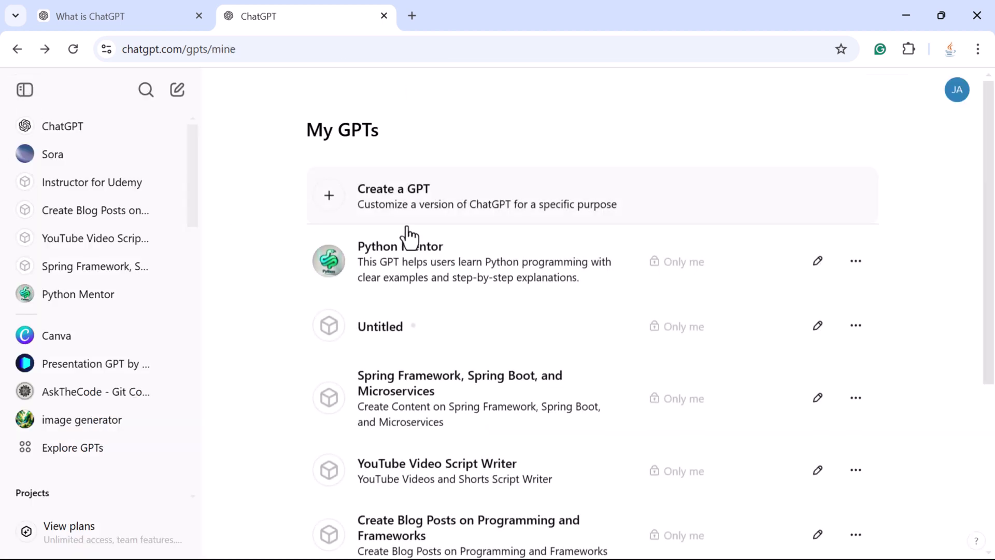
pyautogui.click(857, 263)
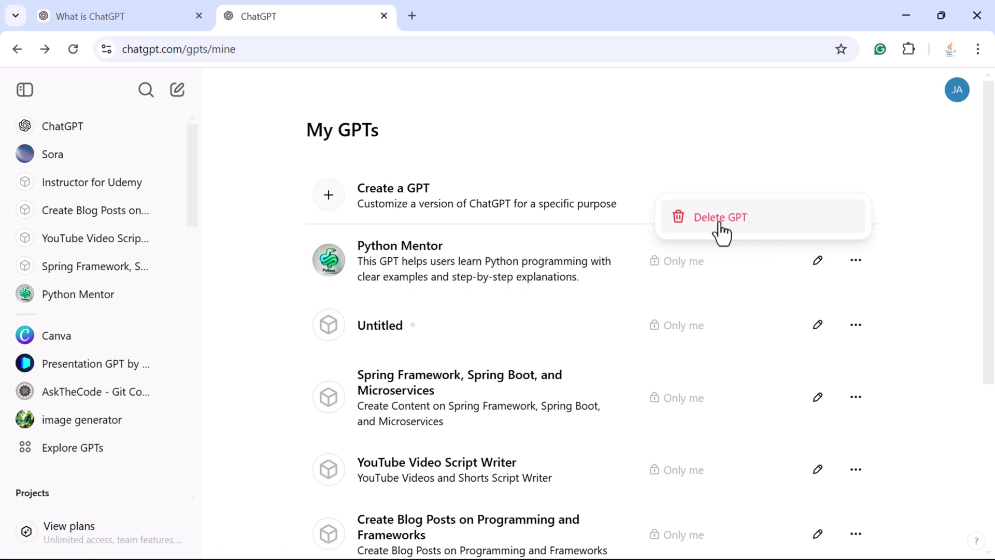
pyautogui.click(918, 248)
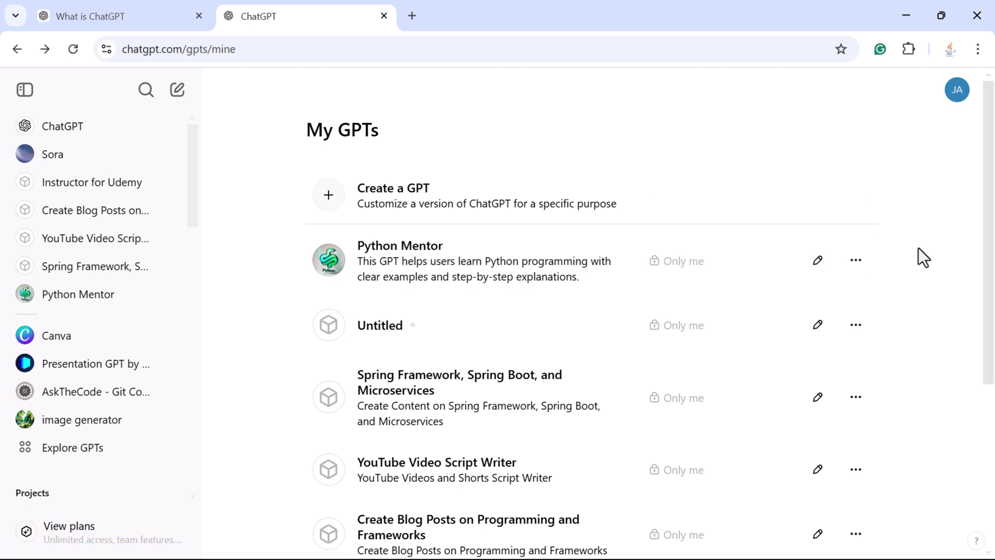
pyautogui.click(865, 335)
pyautogui.click(733, 289)
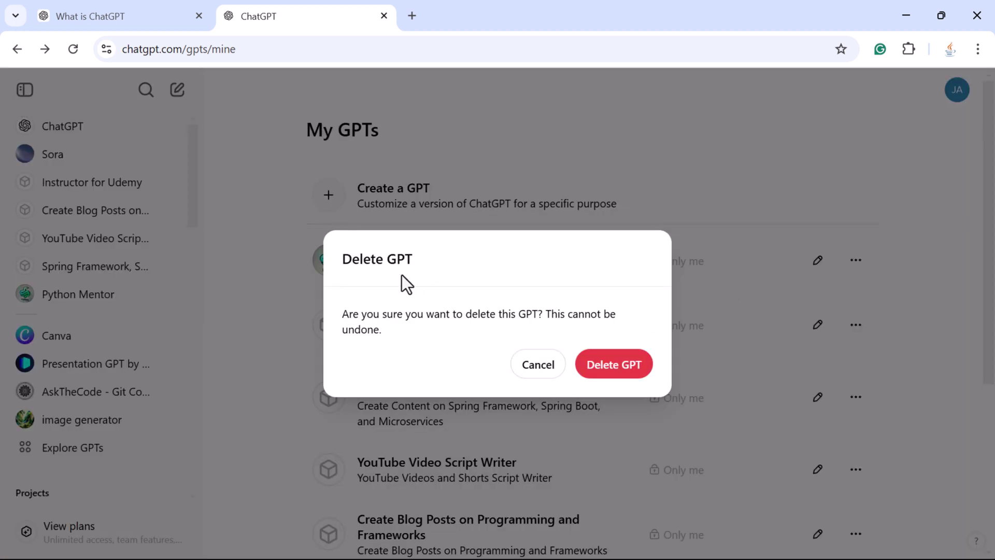
pyautogui.click(630, 371)
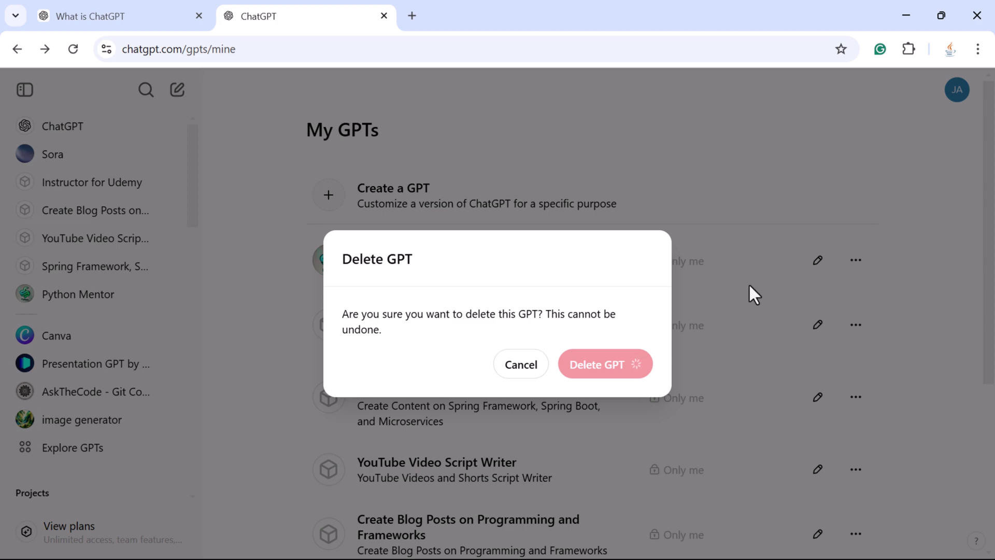
pyautogui.scroll(-3, 728, 339)
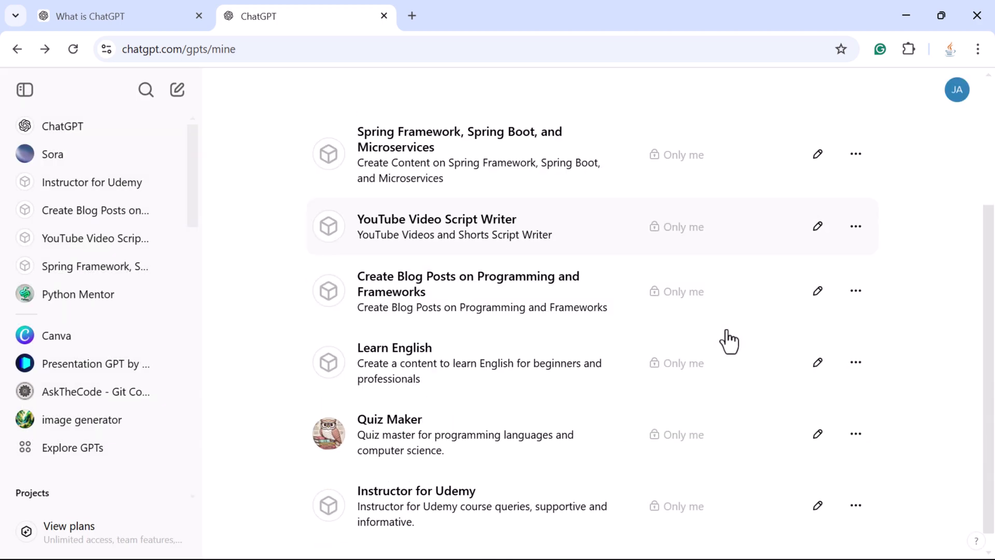
pyautogui.scroll(3, 726, 342)
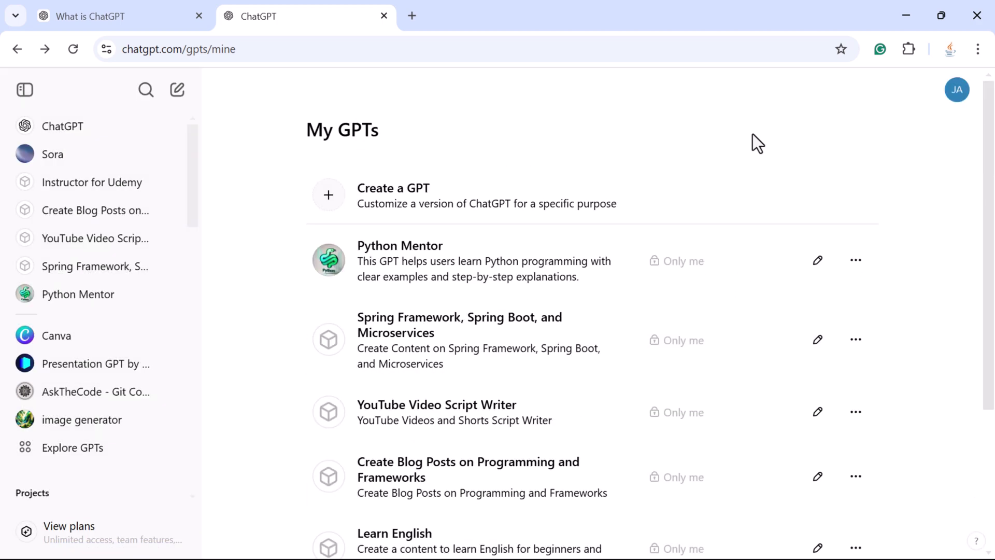